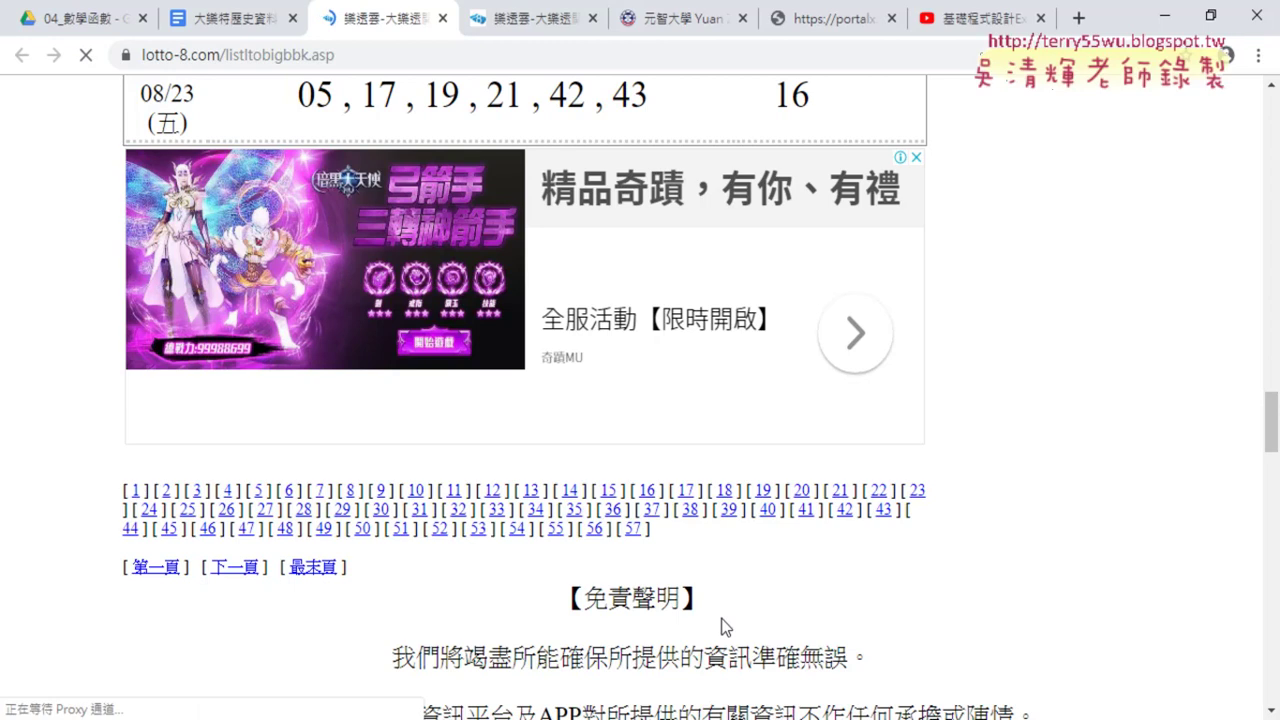
# Open page 1 of the lotto-8.com draw history, copy its full URL, and return to Excel.
pyautogui.click(135, 491)
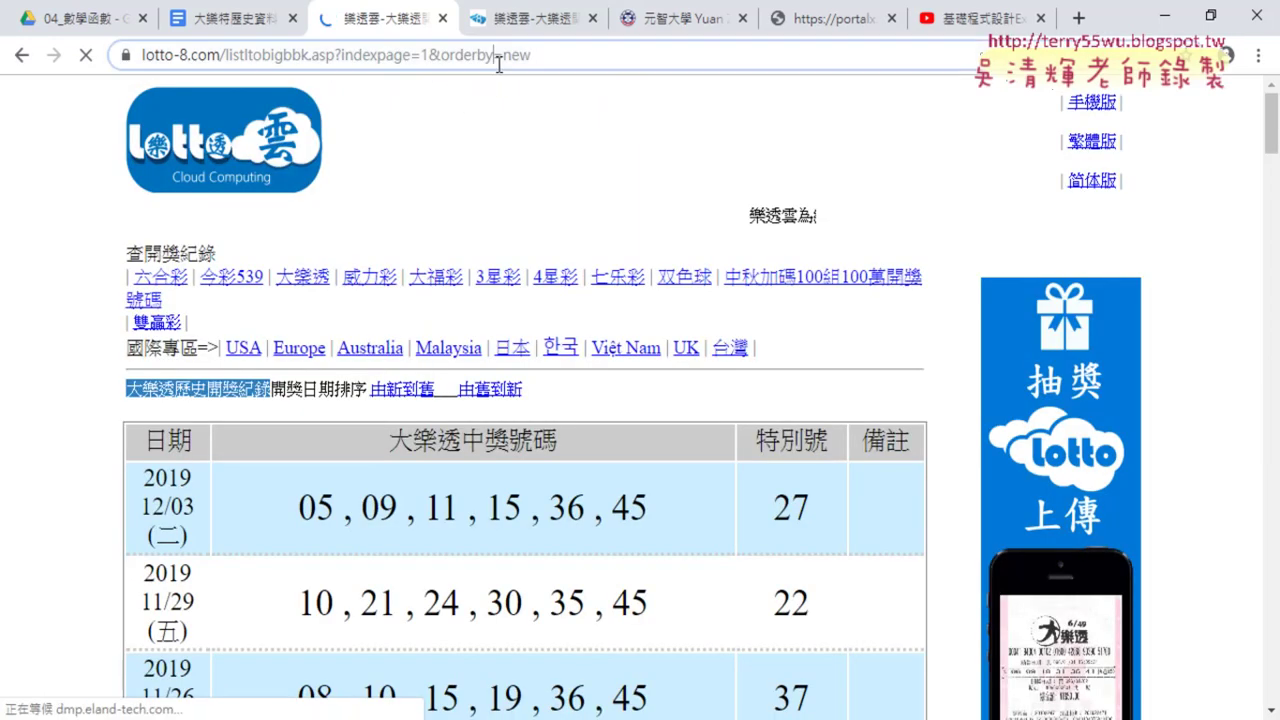
pyautogui.click(497, 63)
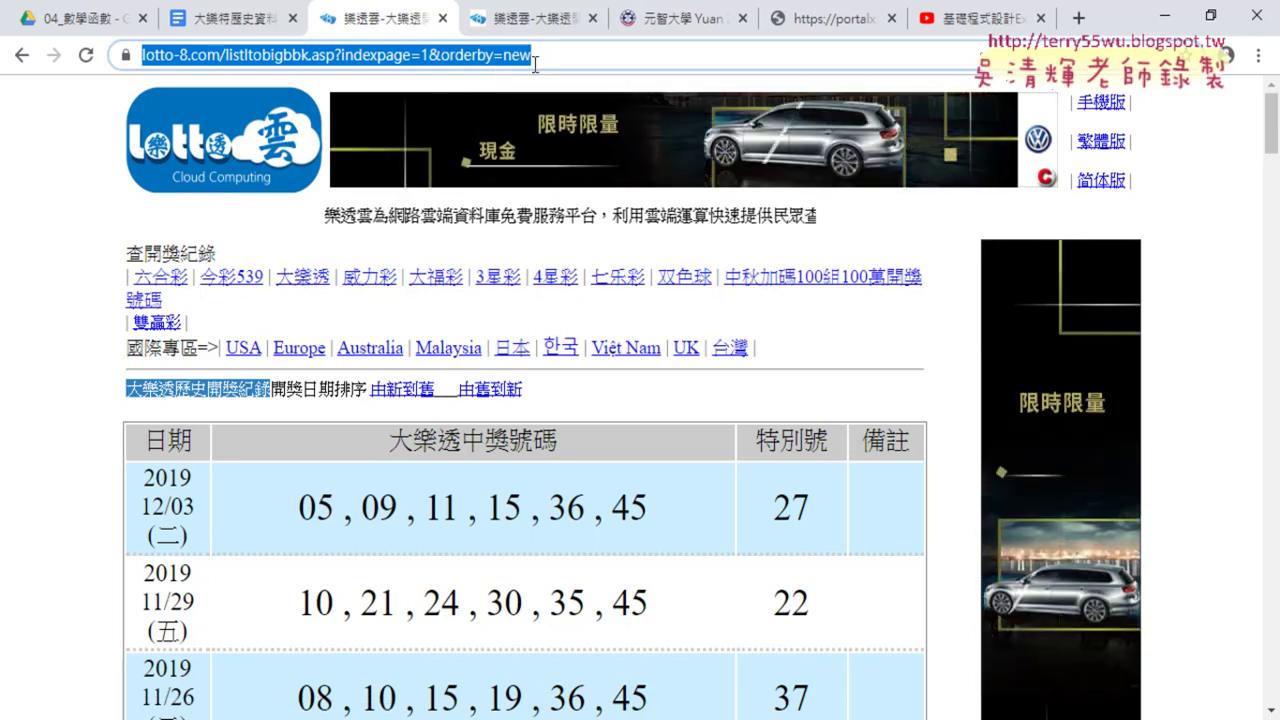
pyautogui.rightClick(522, 57)
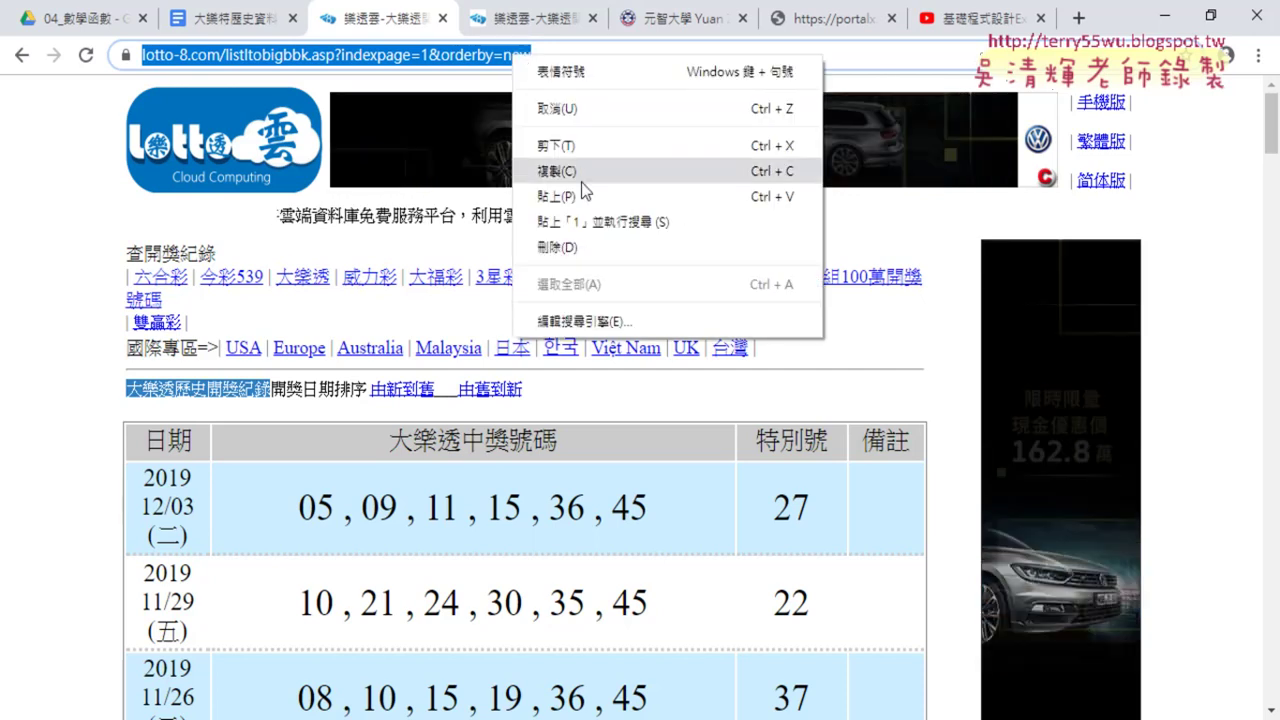
pyautogui.click(434, 57)
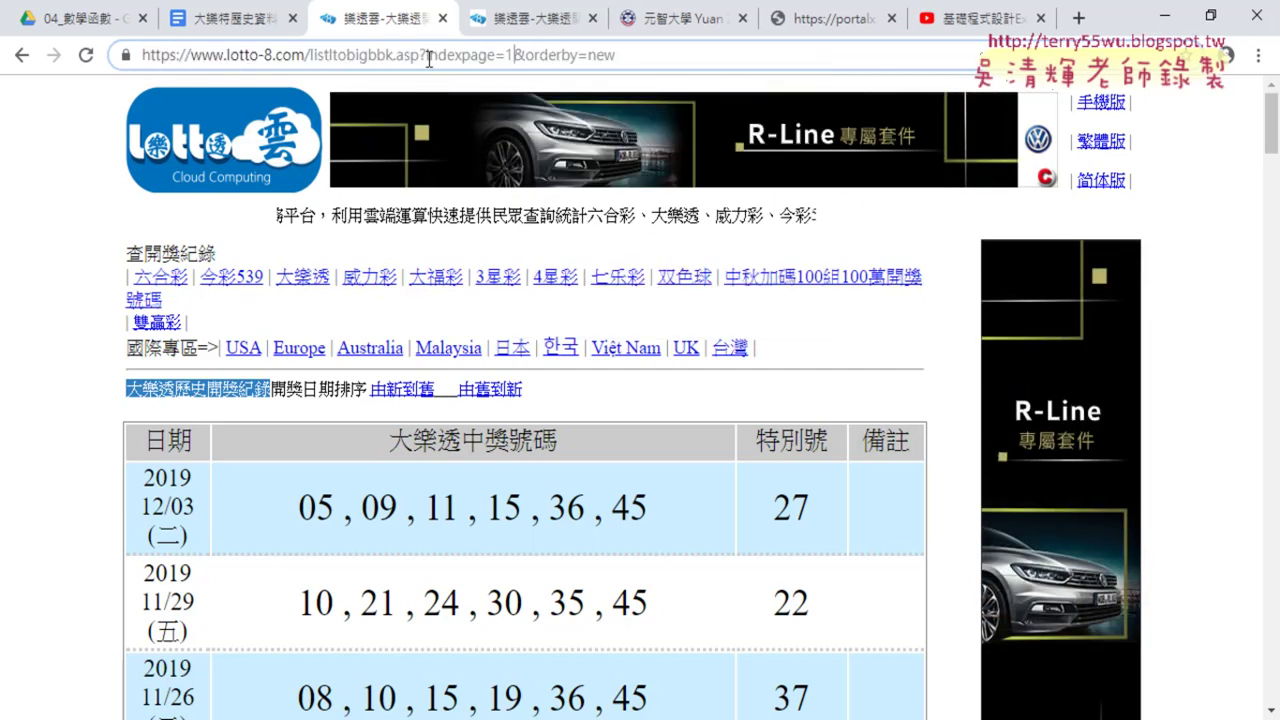
pyautogui.doubleClick(511, 57)
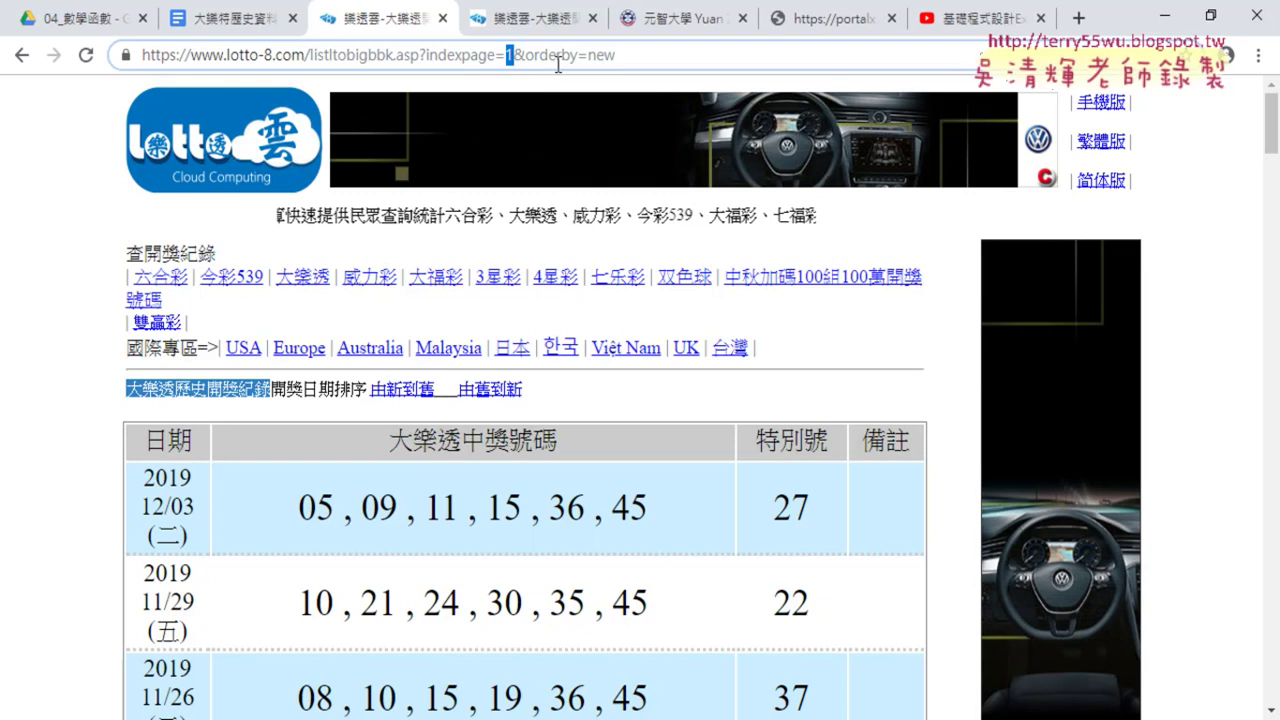
pyautogui.moveTo(615, 56); pyautogui.dragTo(133, 56)
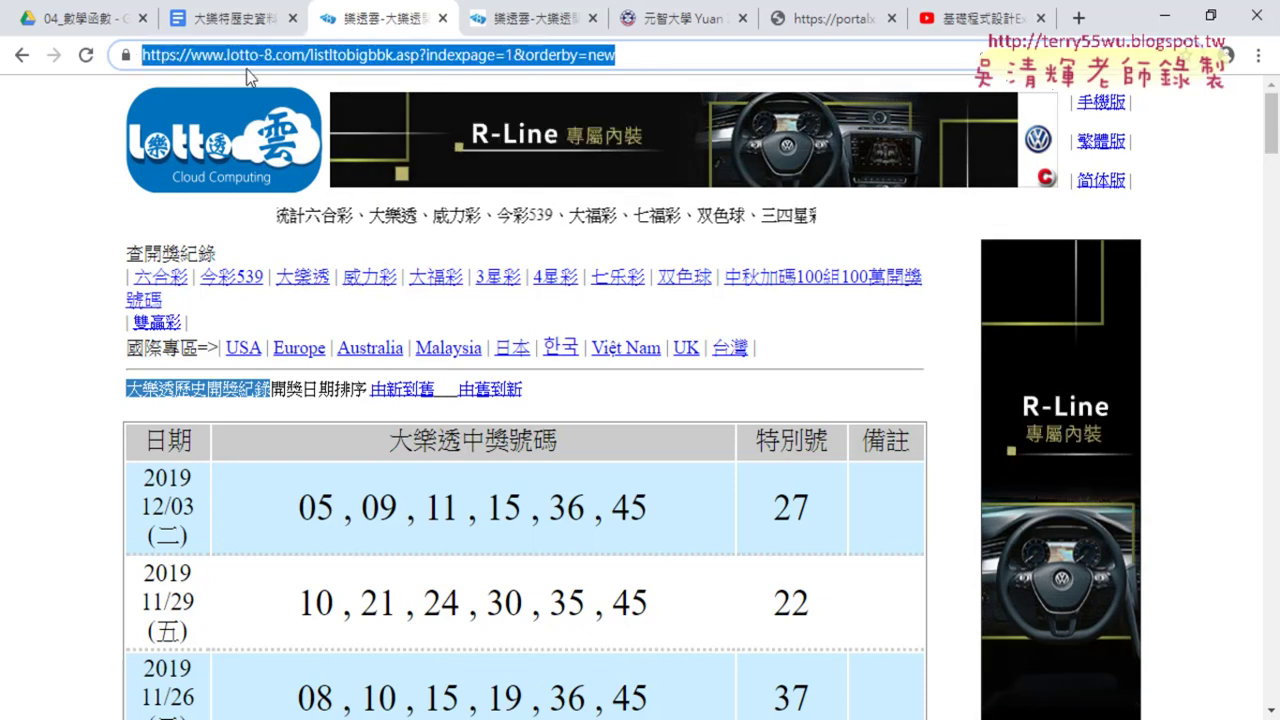
pyautogui.rightClick(511, 57)
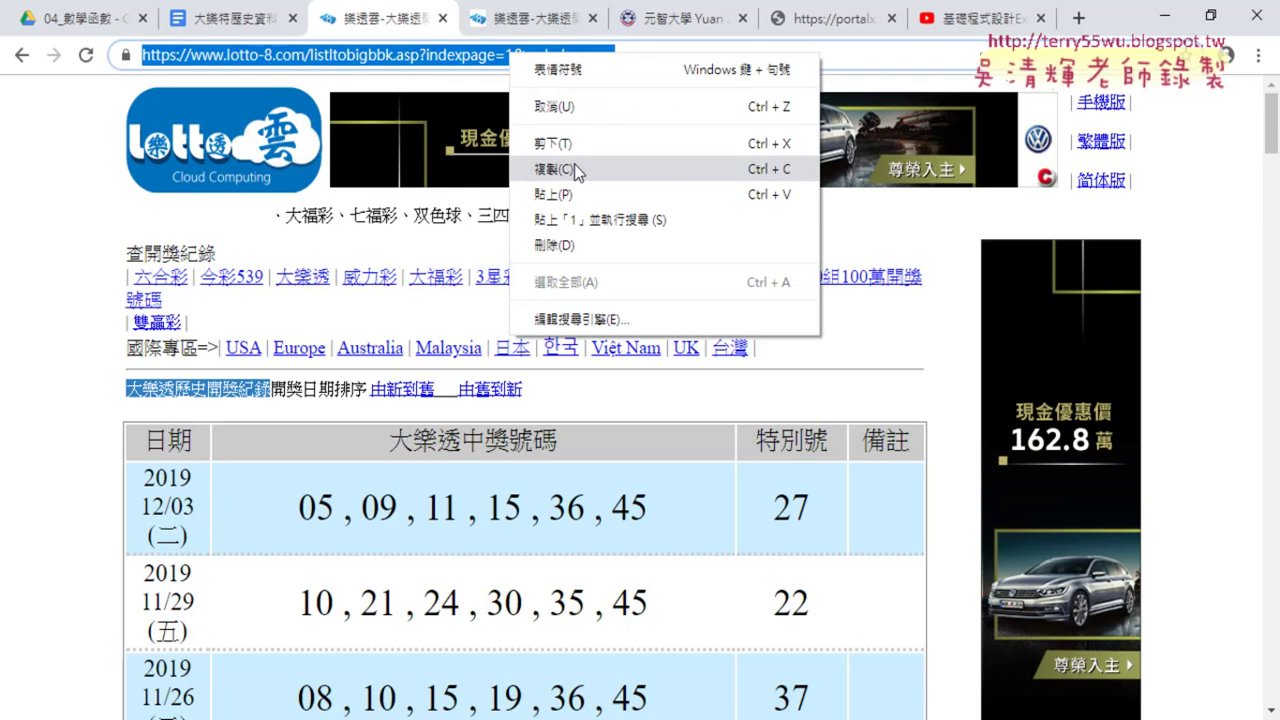
pyautogui.click(574, 166)
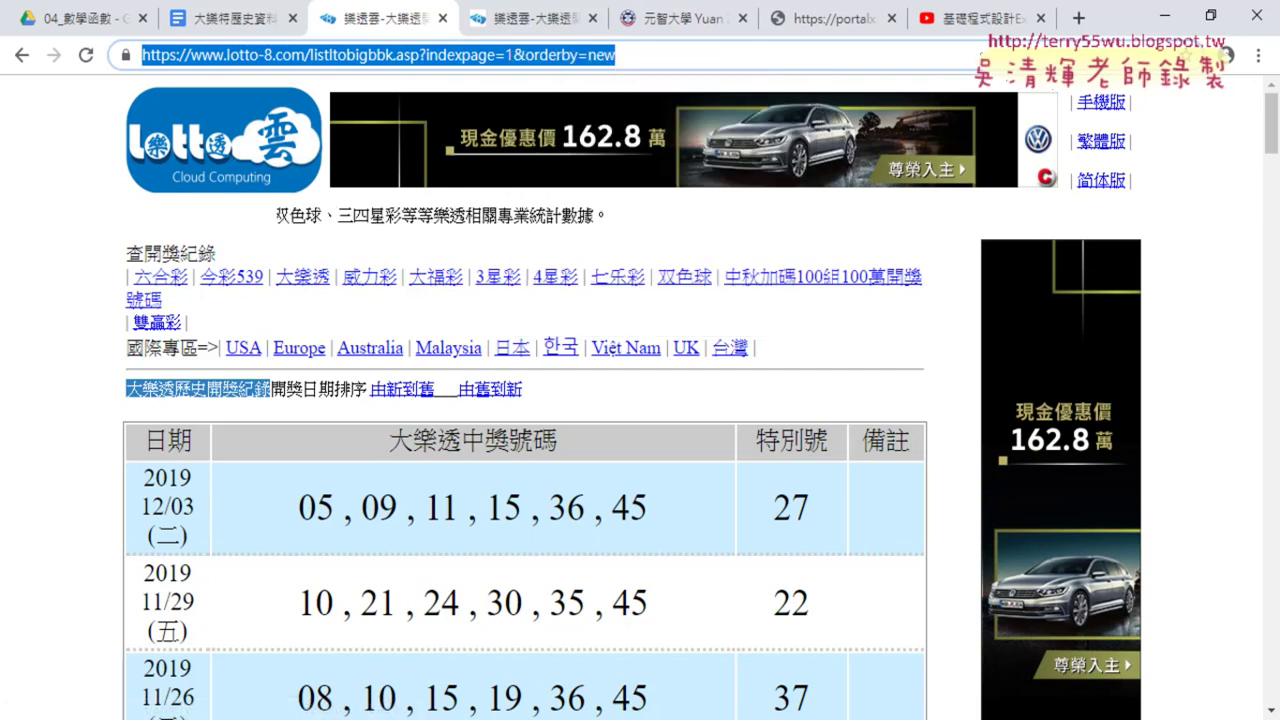
pyautogui.hotkey('alt', 'Tab')
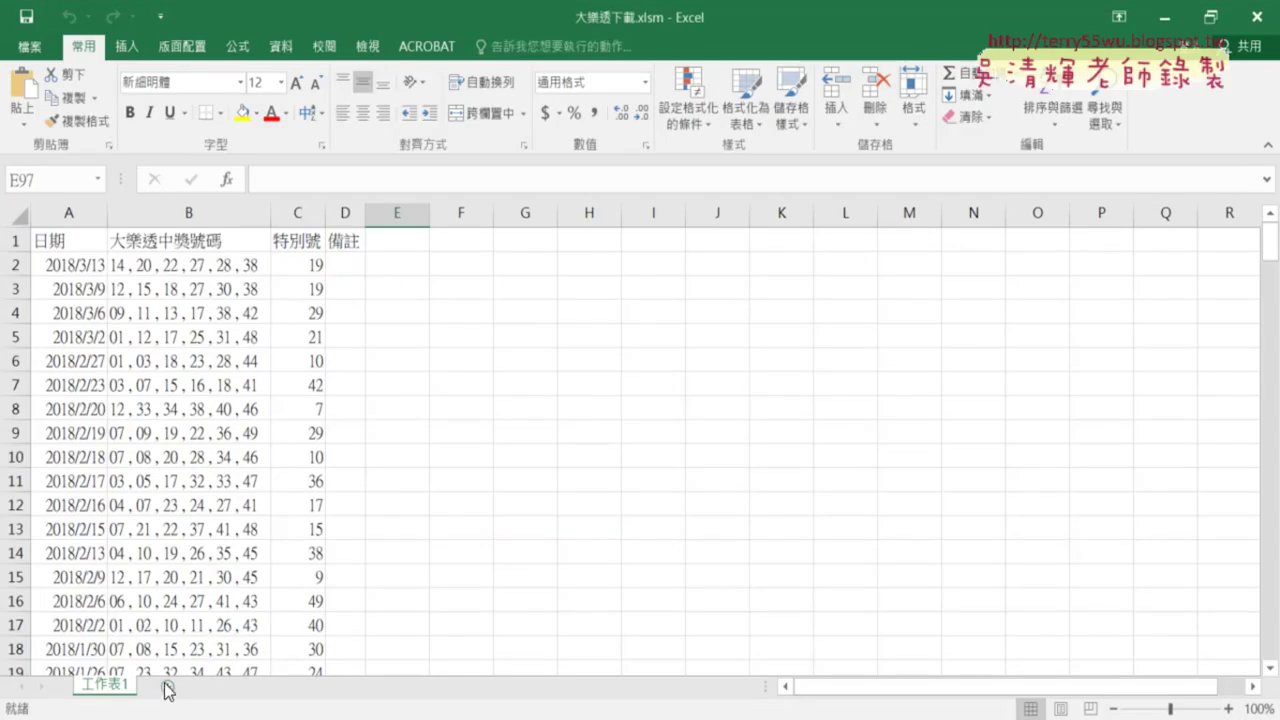
# Add a new sheet and start a From Web (從 Web) query with the copied lotto-8.com address.
pyautogui.click(168, 688)
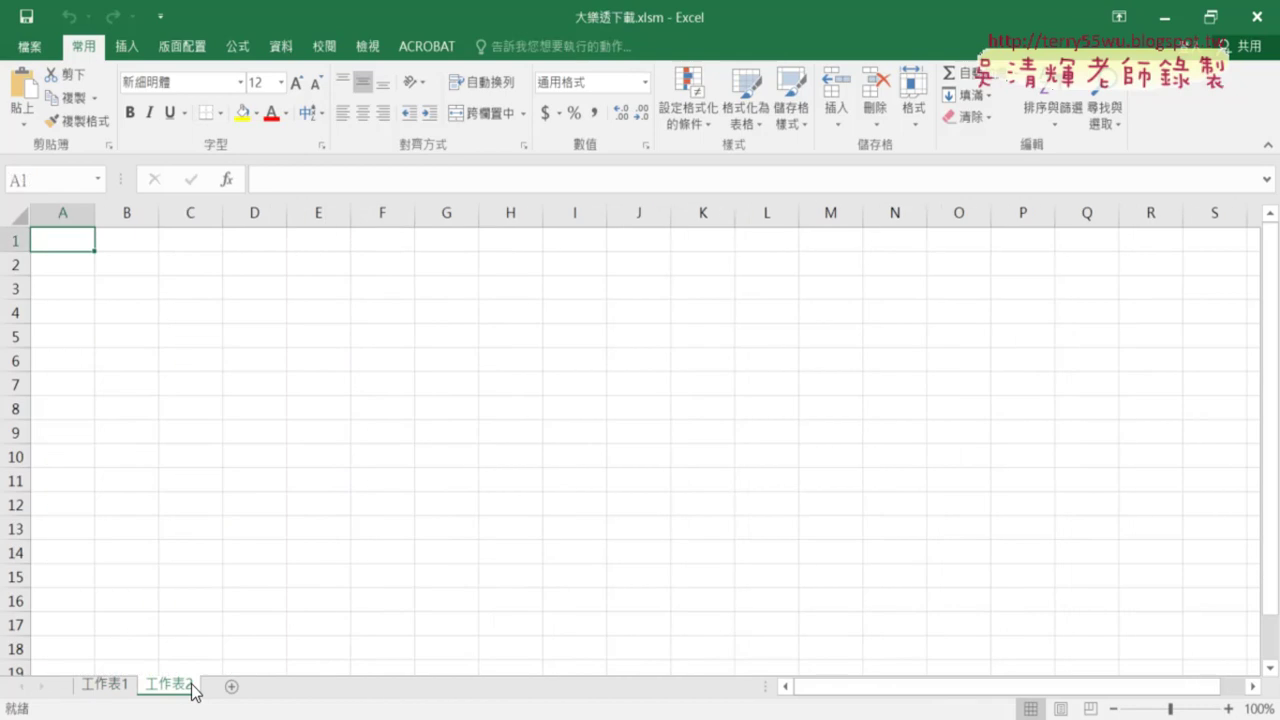
pyautogui.click(281, 47)
pyautogui.click(52, 100)
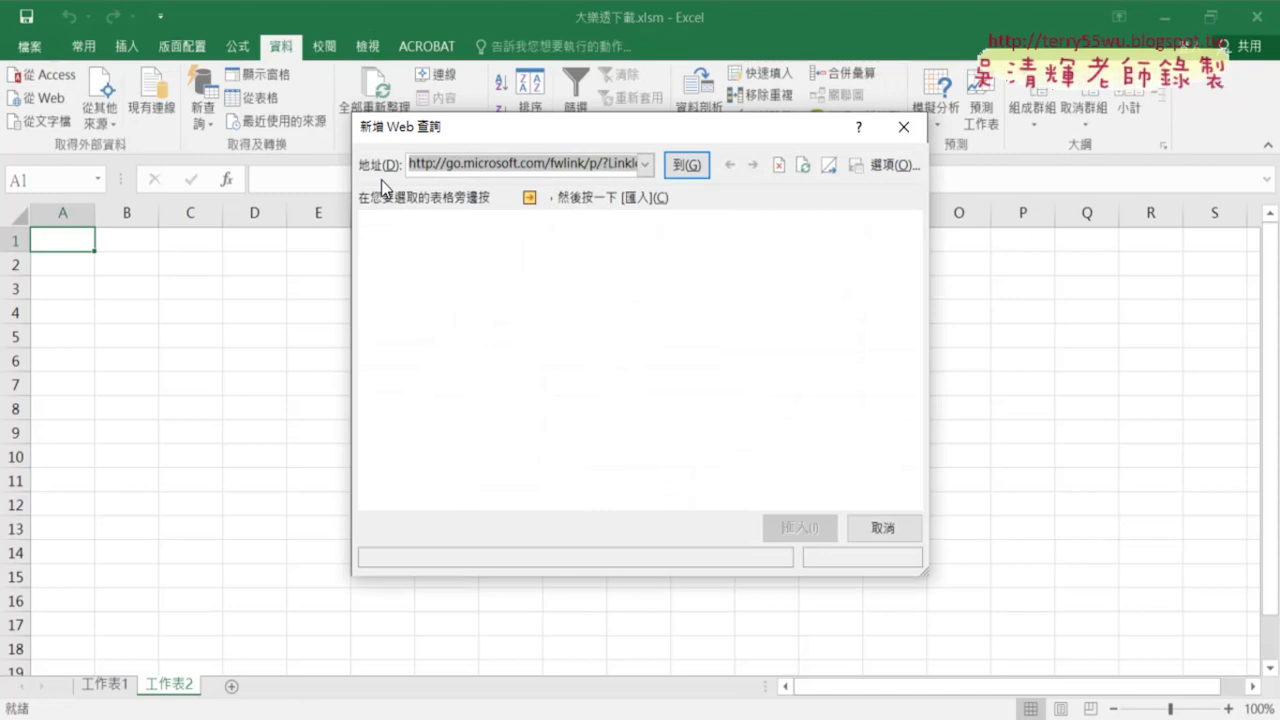
pyautogui.rightClick(480, 166)
pyautogui.click(531, 223)
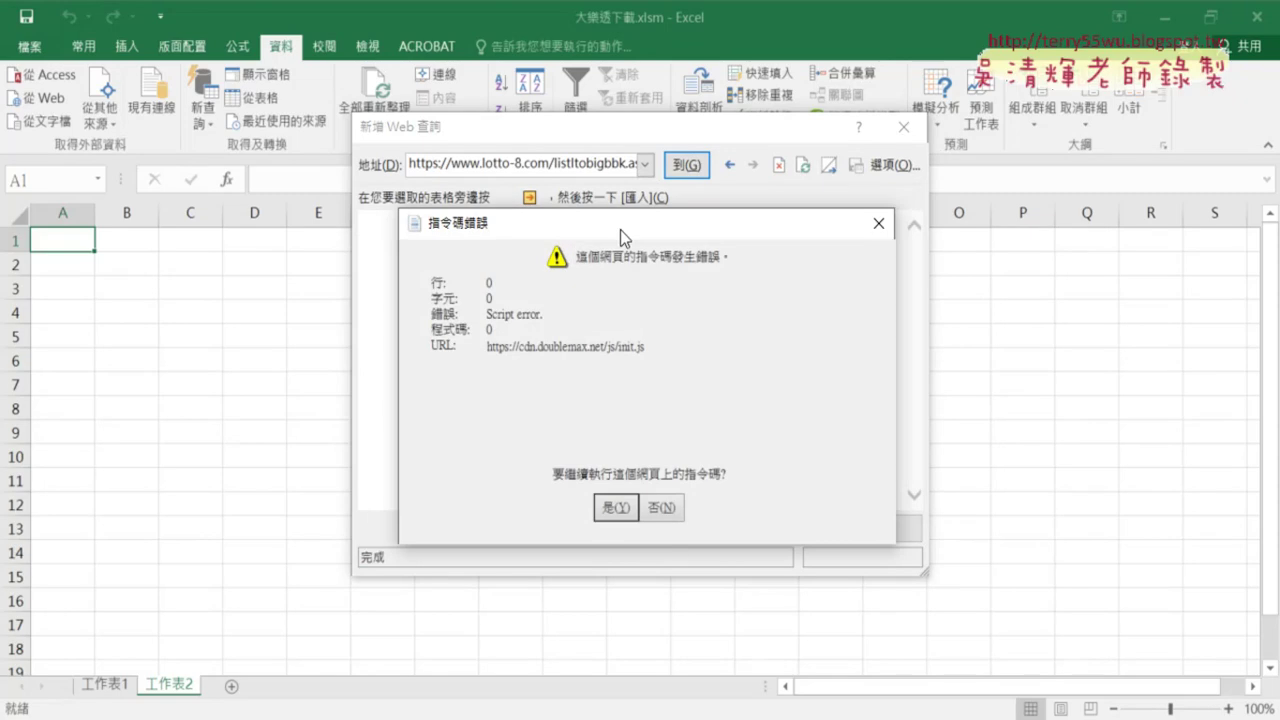
# Answer 是 to the repeated script-error prompts so the lotto-8.com page loads.
pyautogui.click(598, 505)
pyautogui.click(613, 510)
pyautogui.click(613, 508)
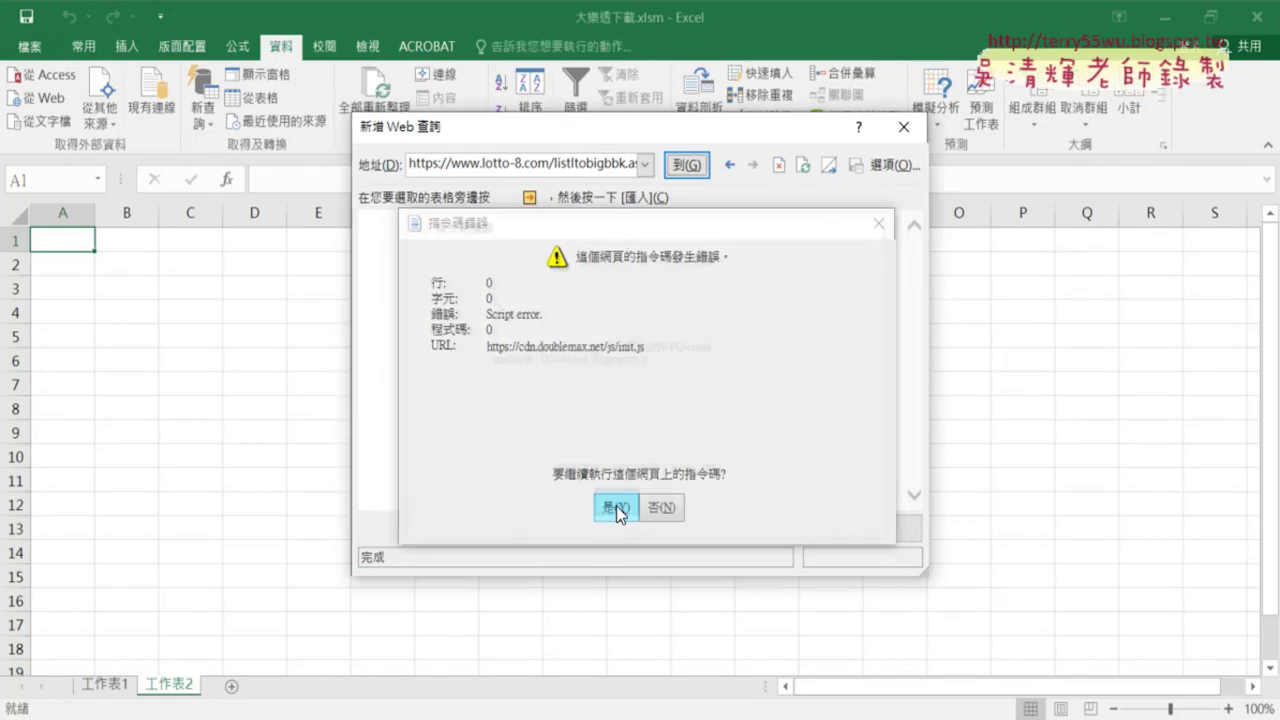
pyautogui.click(613, 508)
pyautogui.click(616, 510)
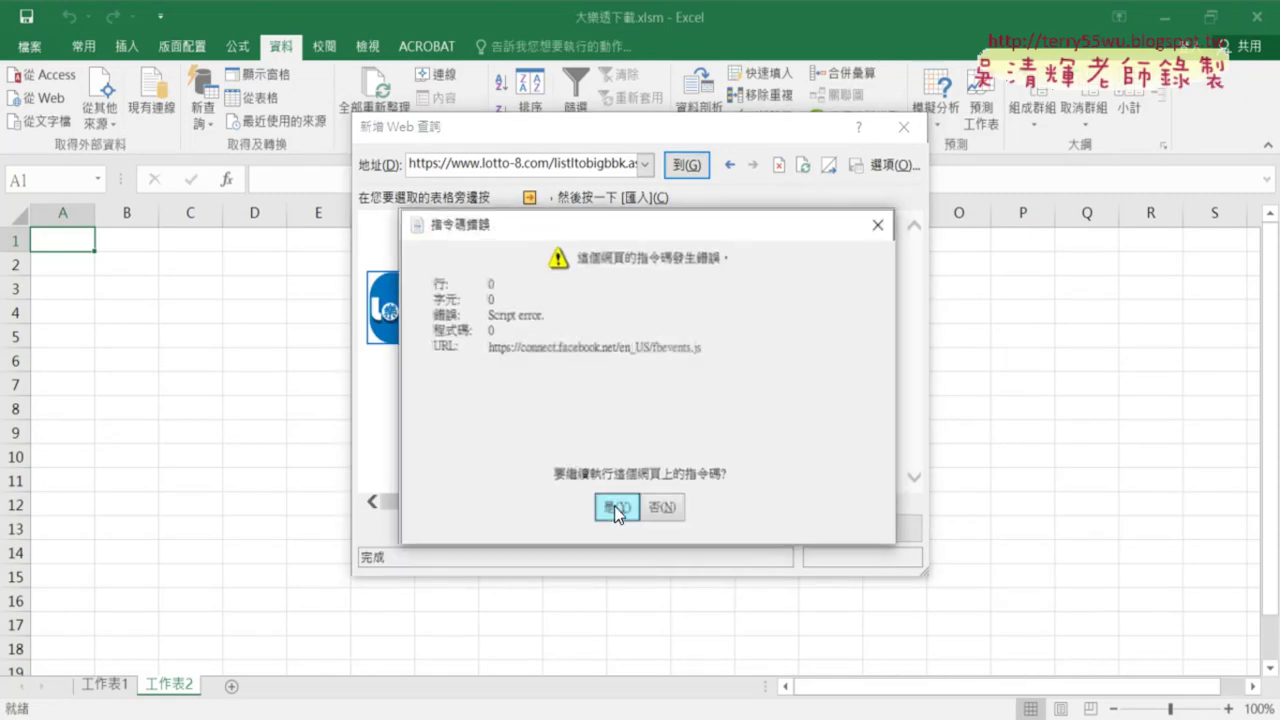
pyautogui.click(616, 510)
pyautogui.click(616, 510)
pyautogui.click(614, 508)
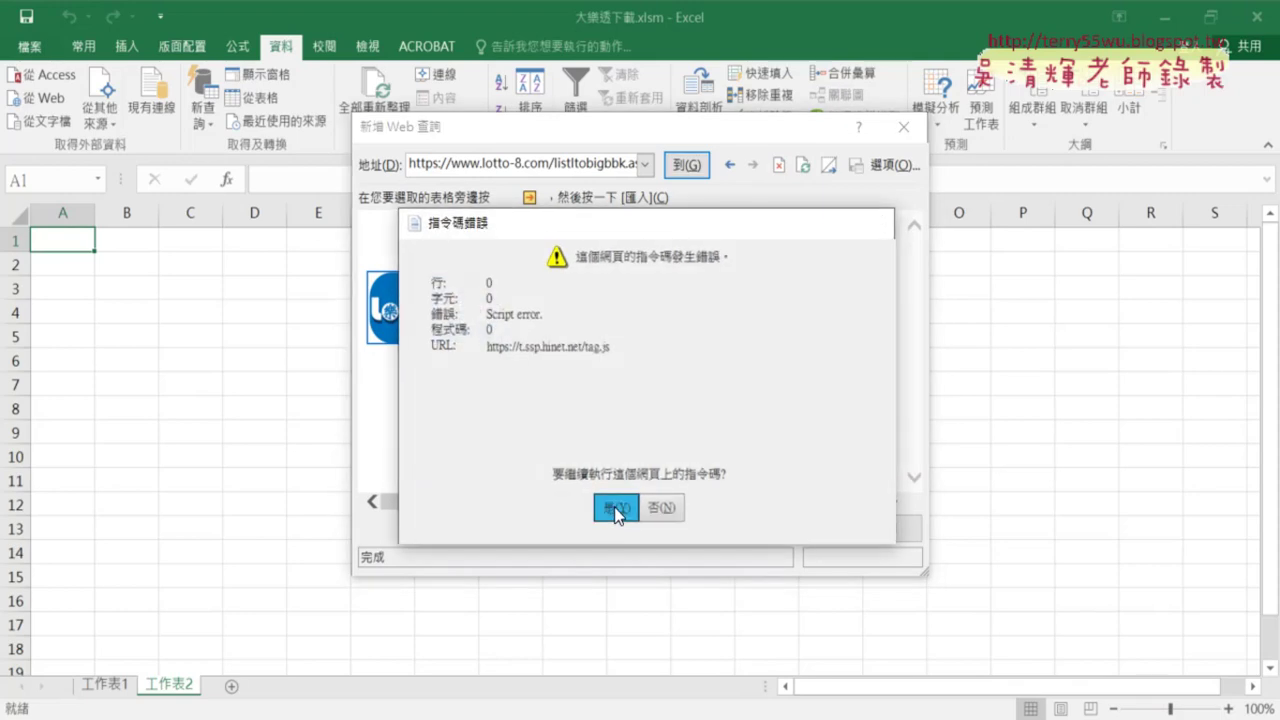
pyautogui.click(614, 508)
pyautogui.click(614, 508)
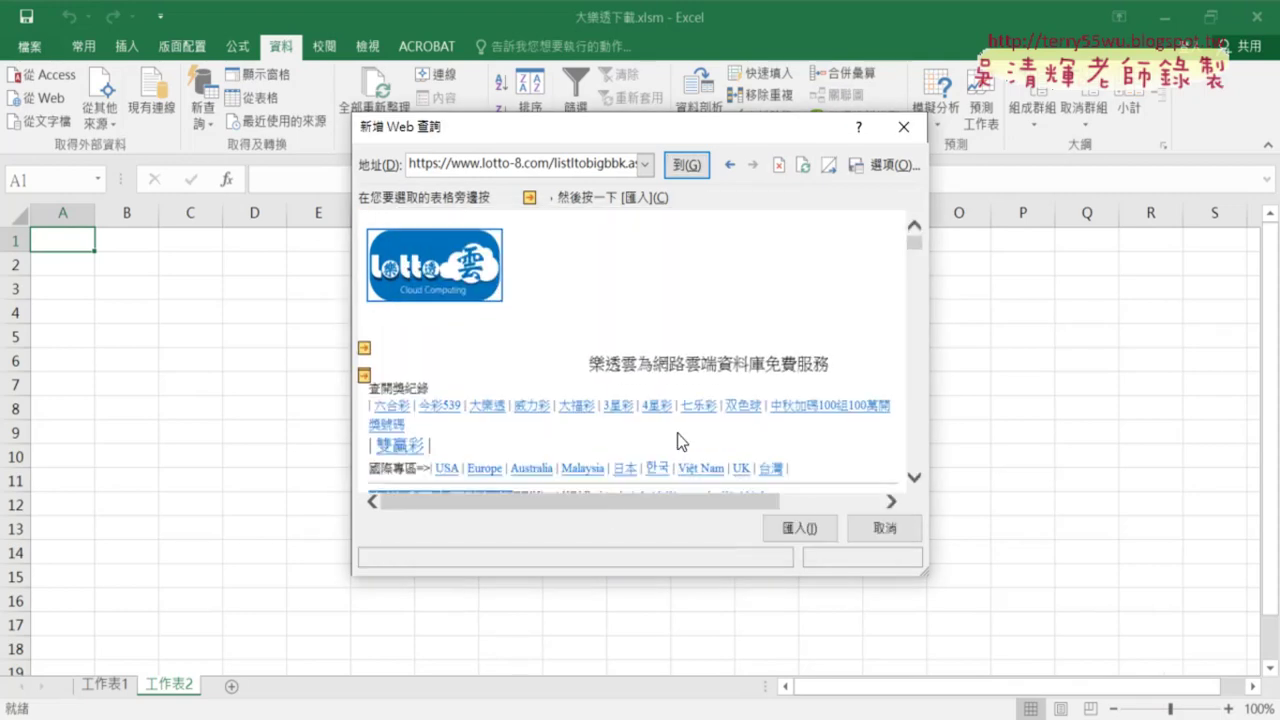
# Import the marked draw-results table into 工作表2 at cell =$A$1.
pyautogui.scroll(-4, 660, 420)
pyautogui.click(364, 317)
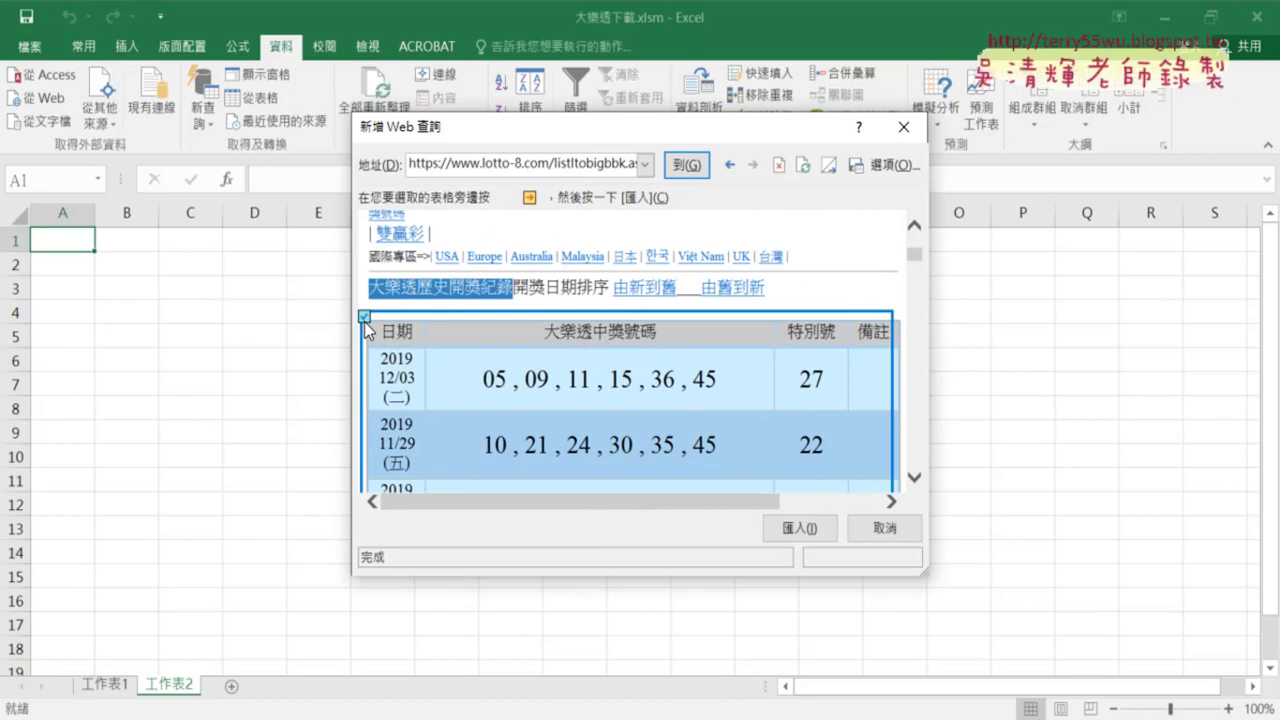
pyautogui.click(791, 530)
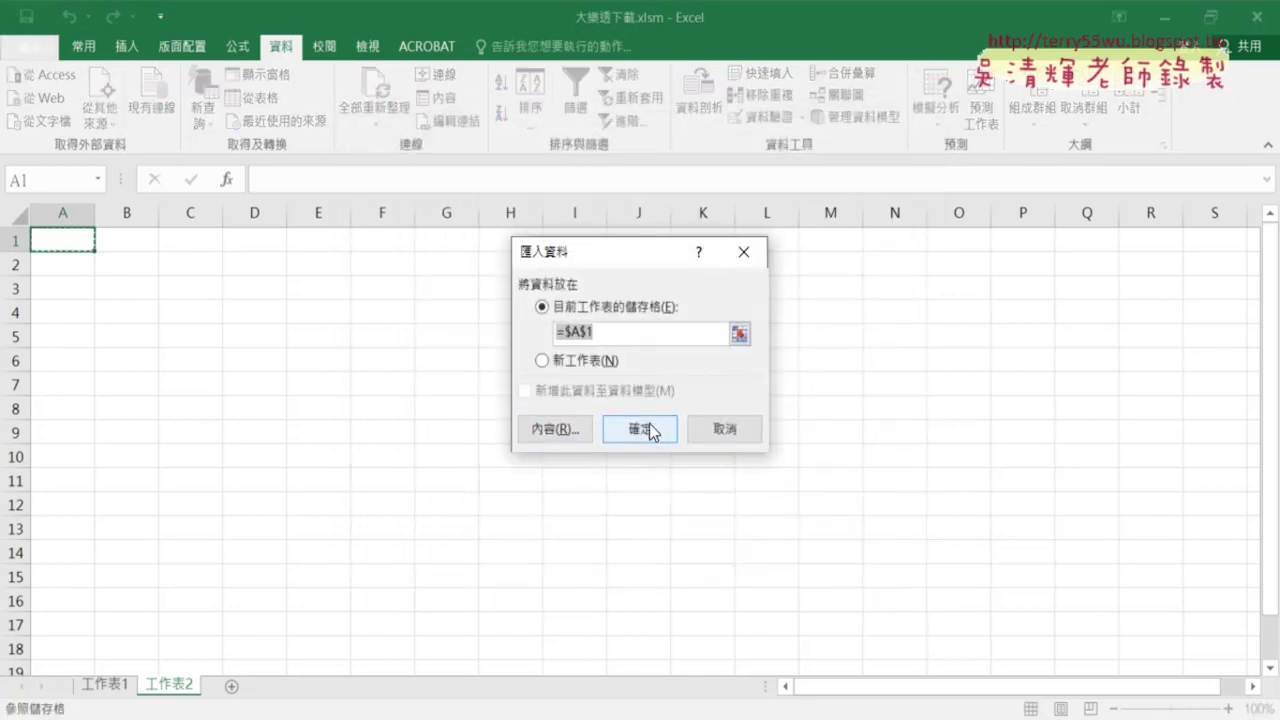
pyautogui.click(646, 429)
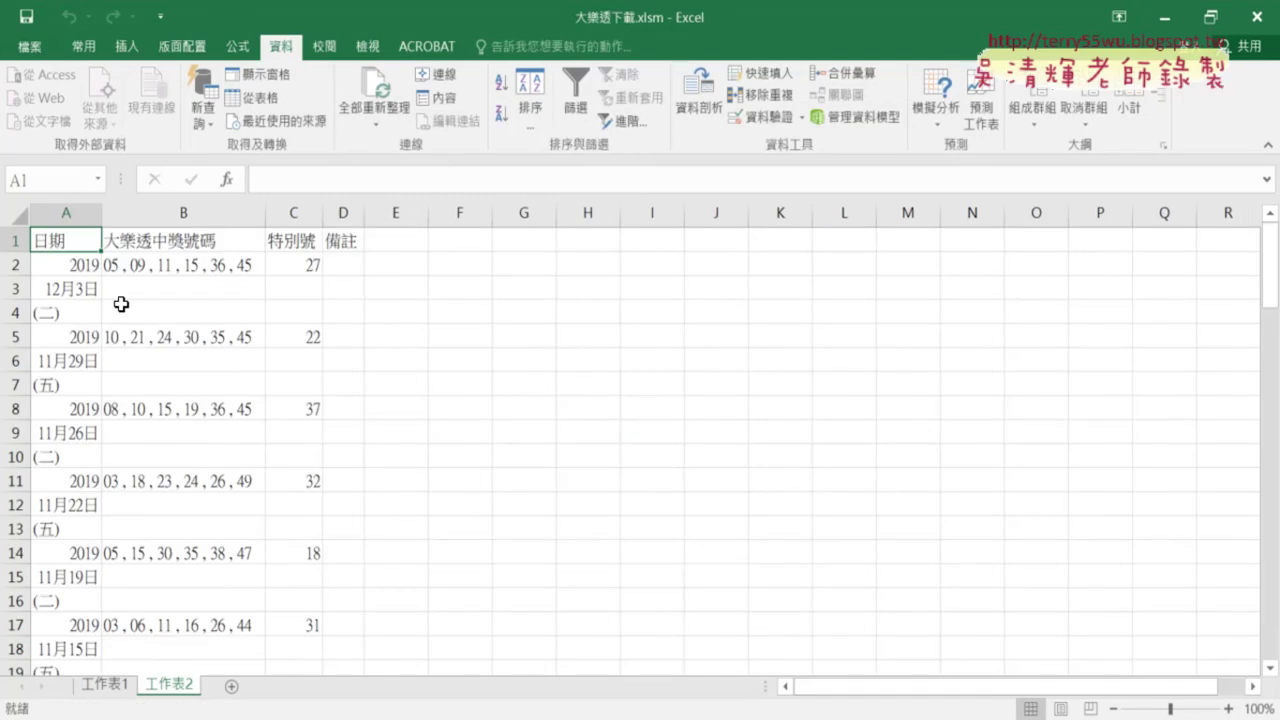
pyautogui.click(83, 290)
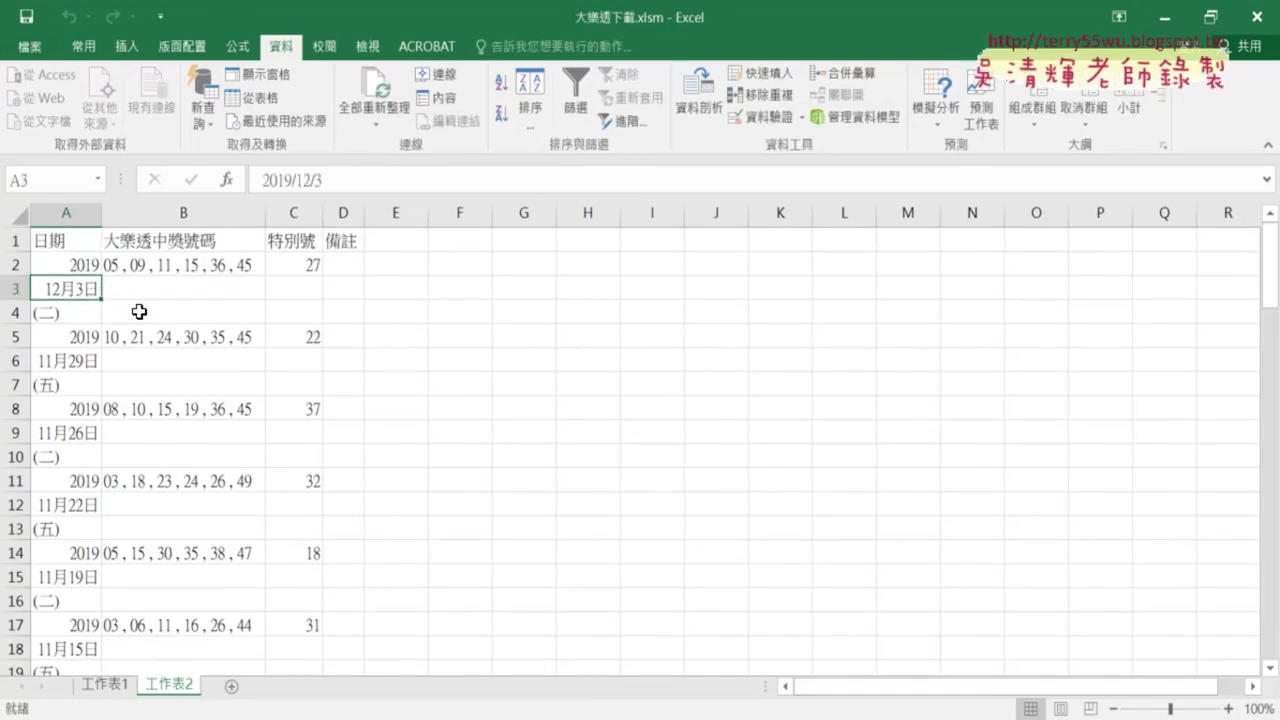
pyautogui.scroll(-4, 139, 312)
pyautogui.scroll(-7, 139, 312)
pyautogui.scroll(-4, 139, 312)
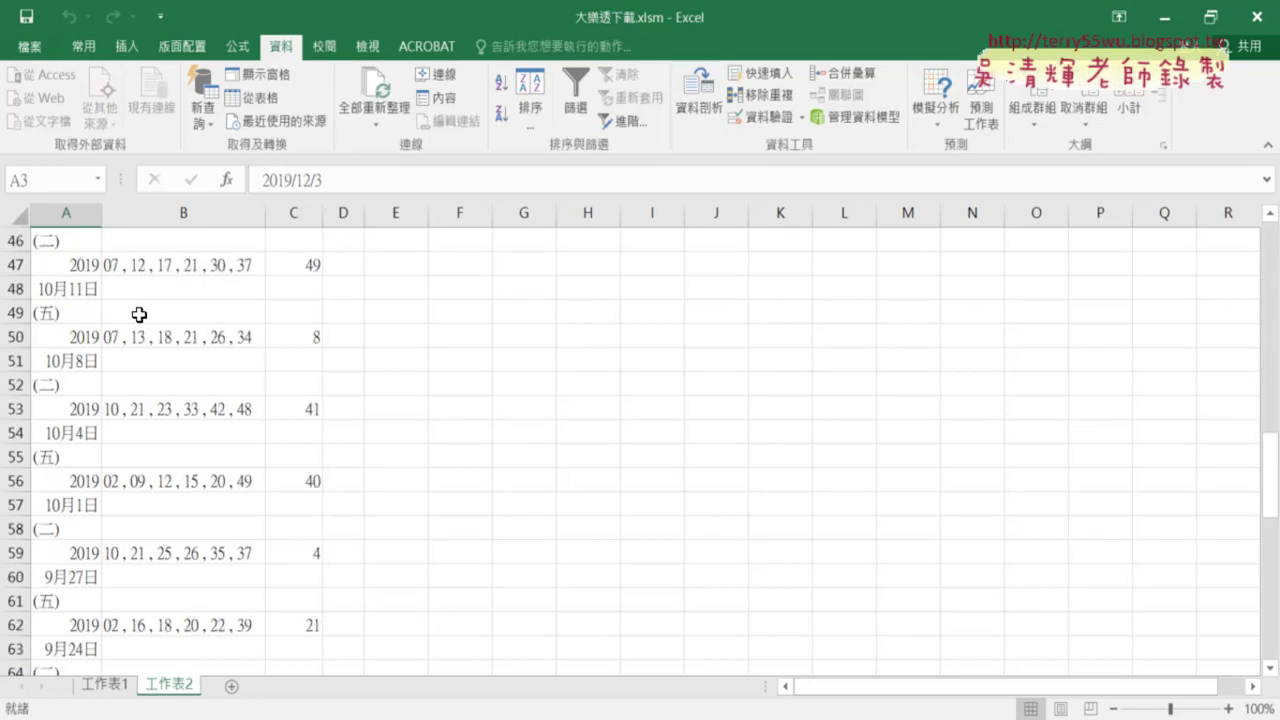
pyautogui.scroll(-7, 139, 315)
pyautogui.scroll(-4, 139, 315)
pyautogui.scroll(1, 139, 315)
pyautogui.scroll(3, 139, 316)
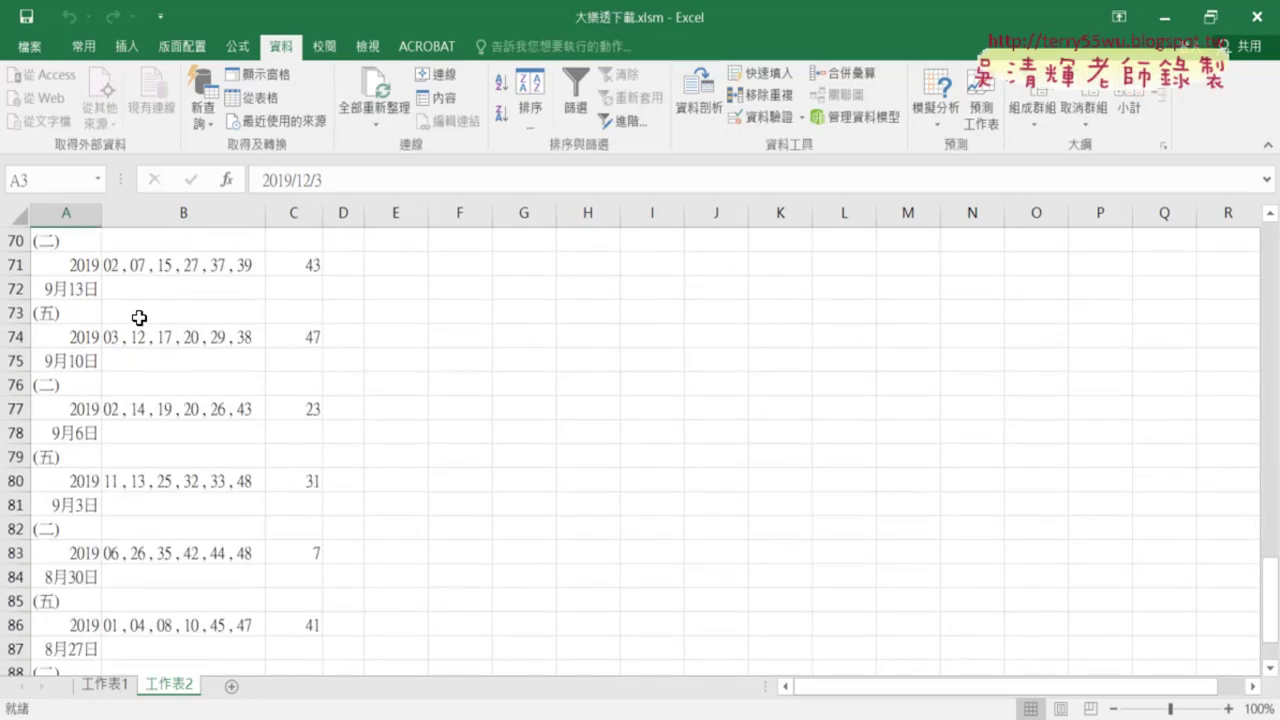
pyautogui.scroll(10, 139, 317)
pyautogui.scroll(10, 139, 317)
pyautogui.scroll(3, 100, 280)
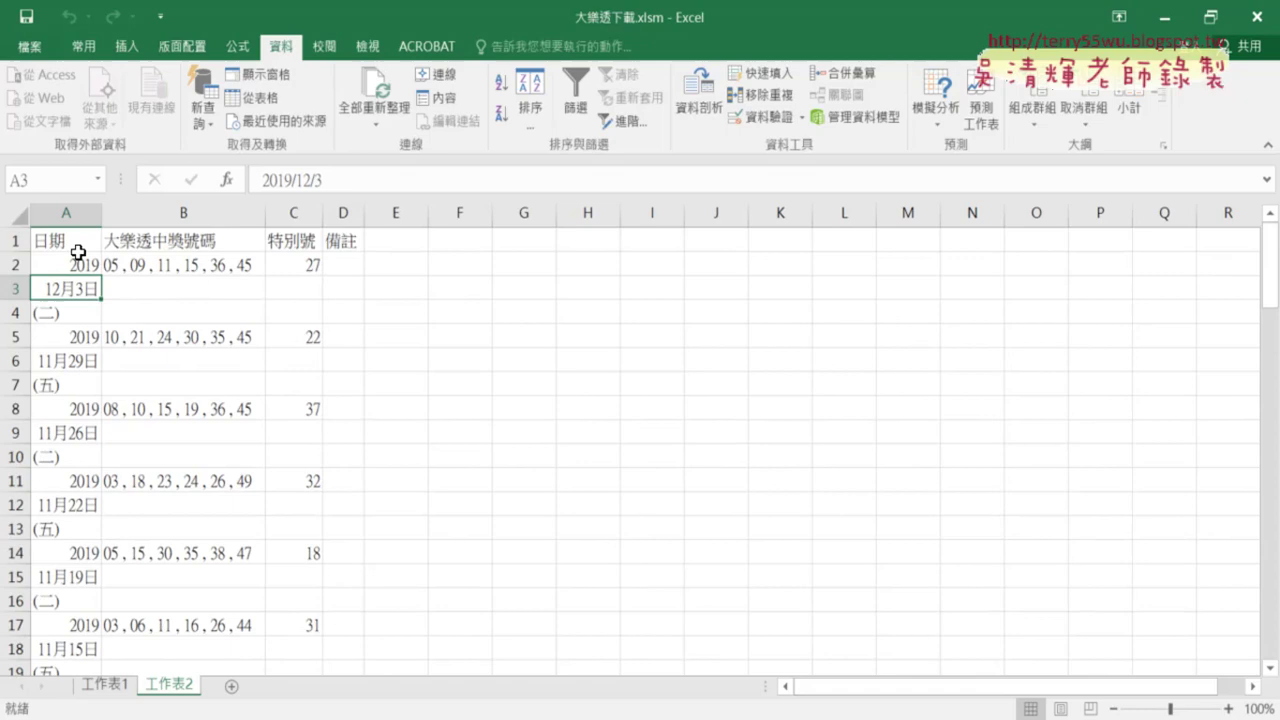
pyautogui.click(22, 241)
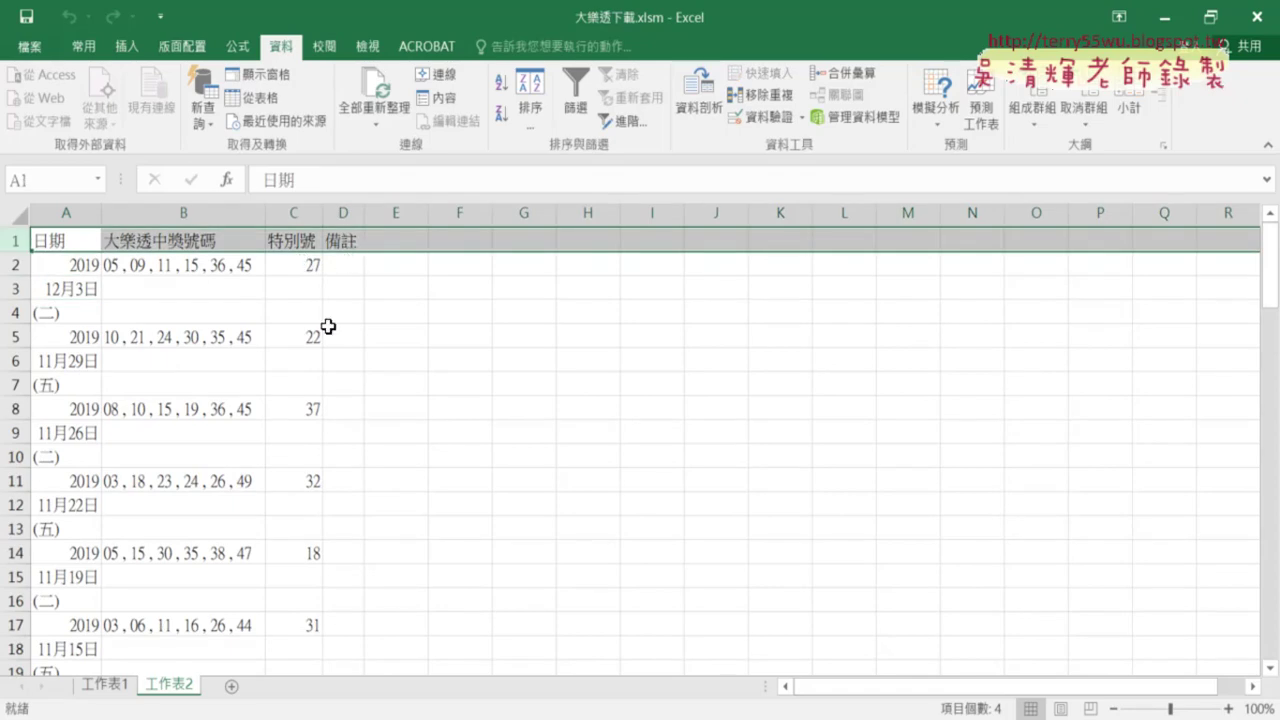
pyautogui.scroll(-9, 328, 327)
pyautogui.scroll(-6, 308, 328)
pyautogui.scroll(-8, 308, 328)
pyautogui.scroll(-5, 307, 325)
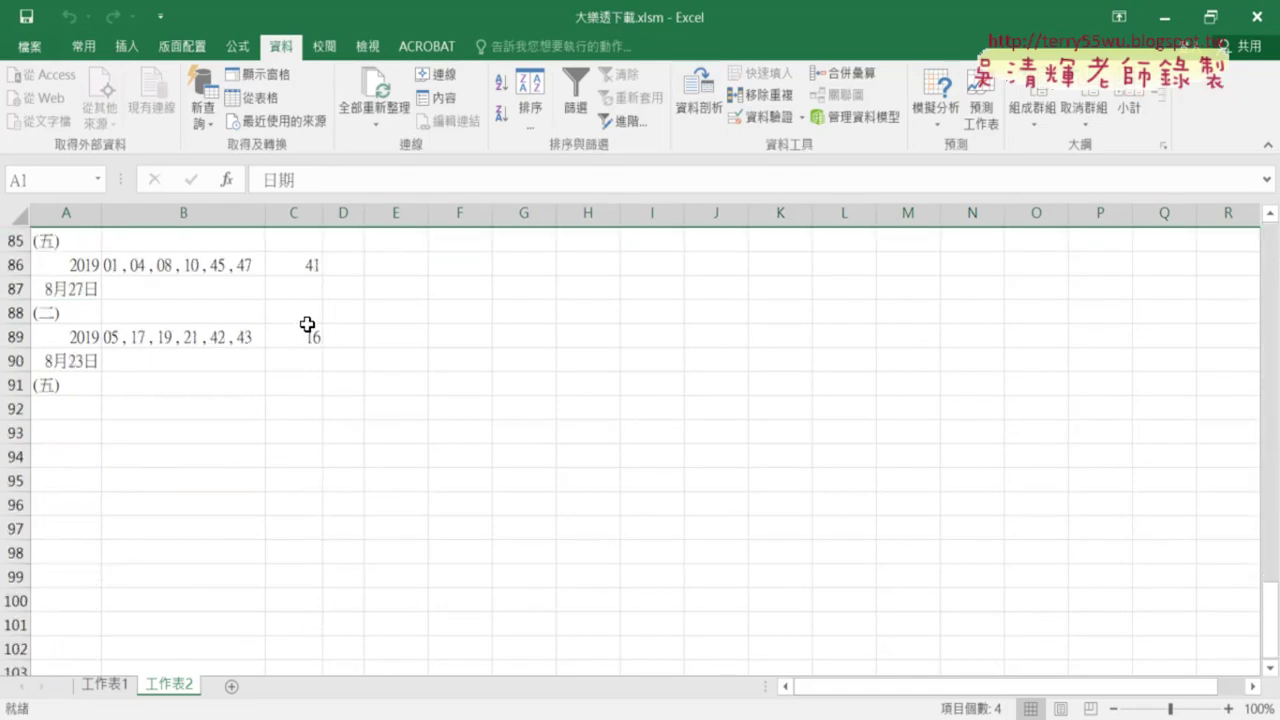
pyautogui.click(16, 409)
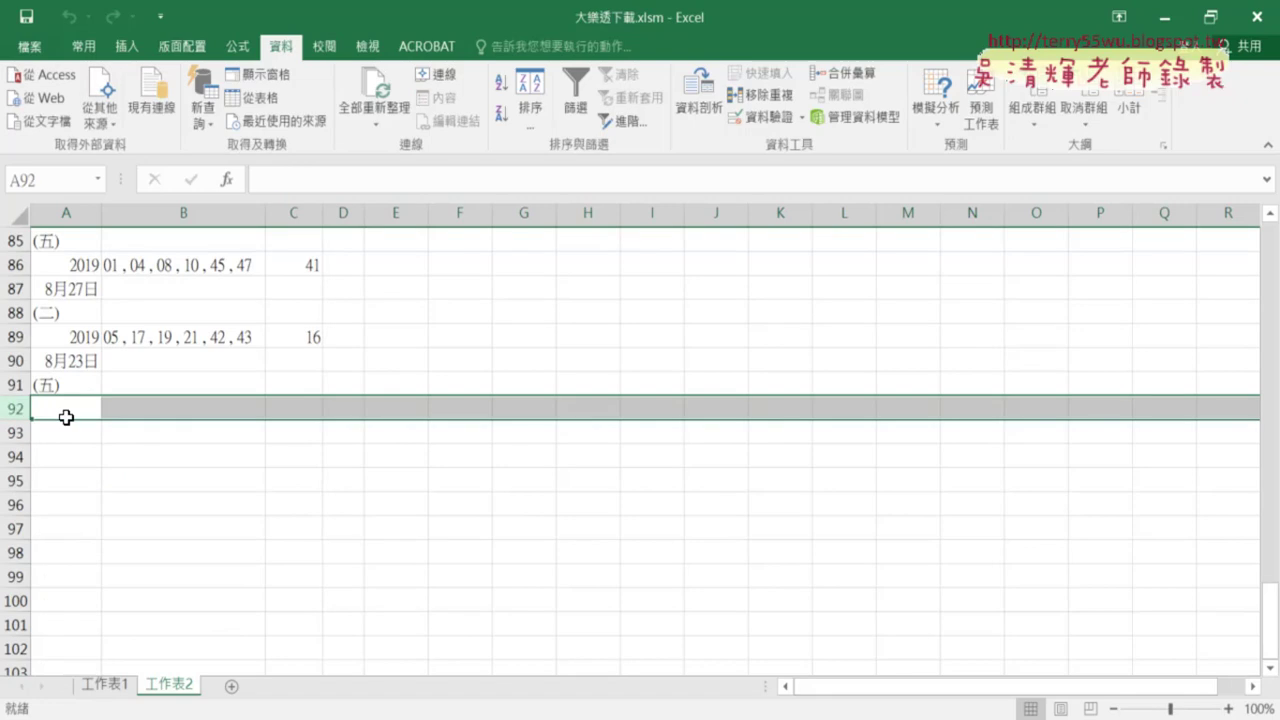
pyautogui.scroll(5, 69, 409)
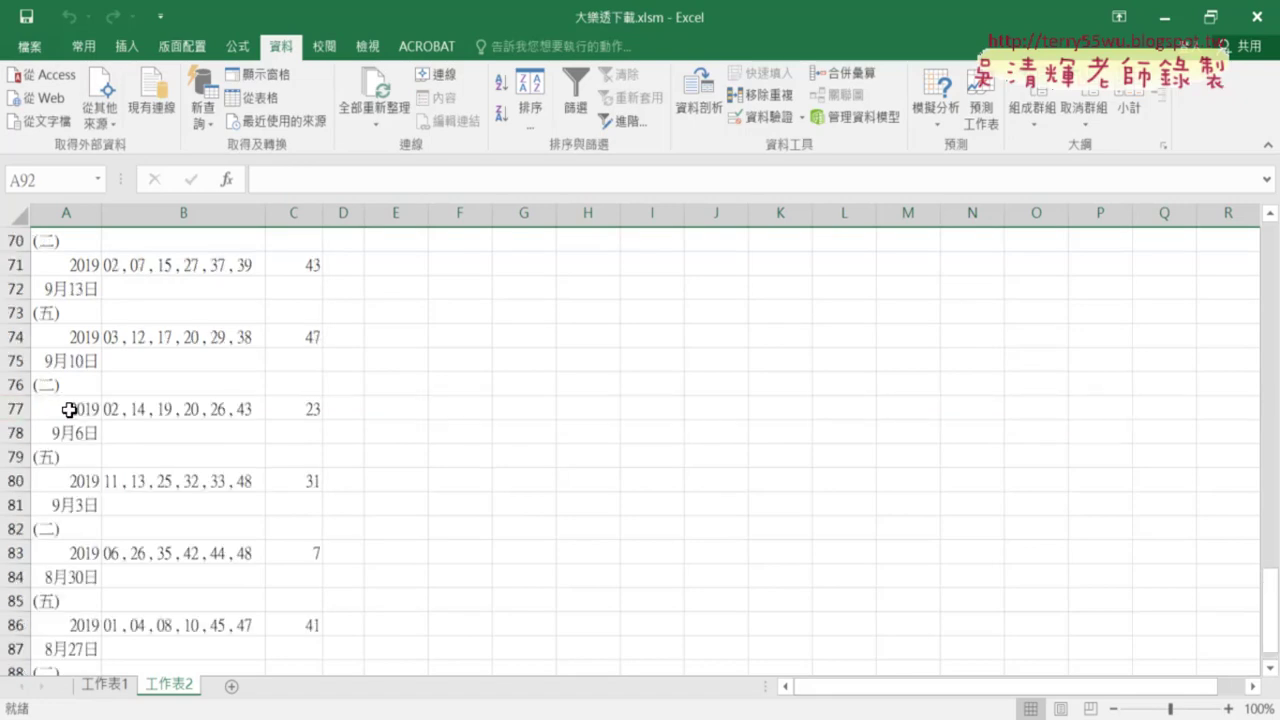
pyautogui.scroll(11, 69, 409)
pyautogui.scroll(10, 69, 409)
pyautogui.scroll(2, 69, 409)
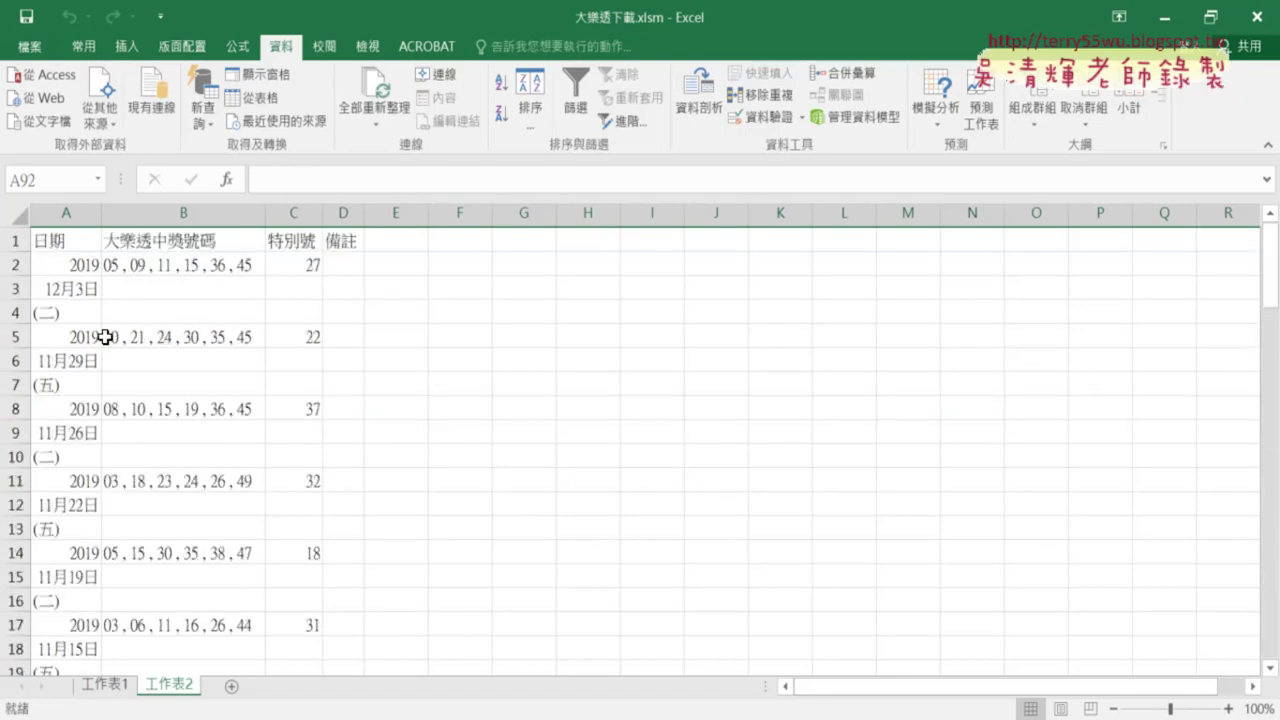
pyautogui.click(13, 241)
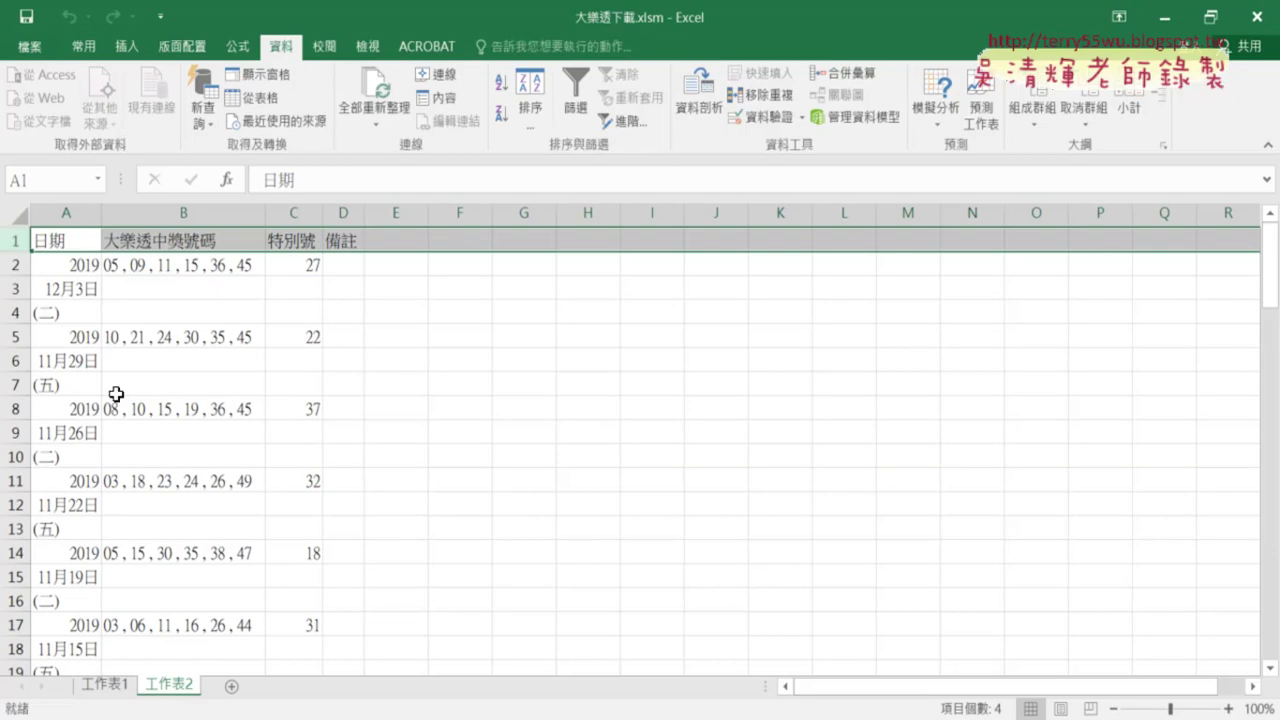
pyautogui.click(78, 288)
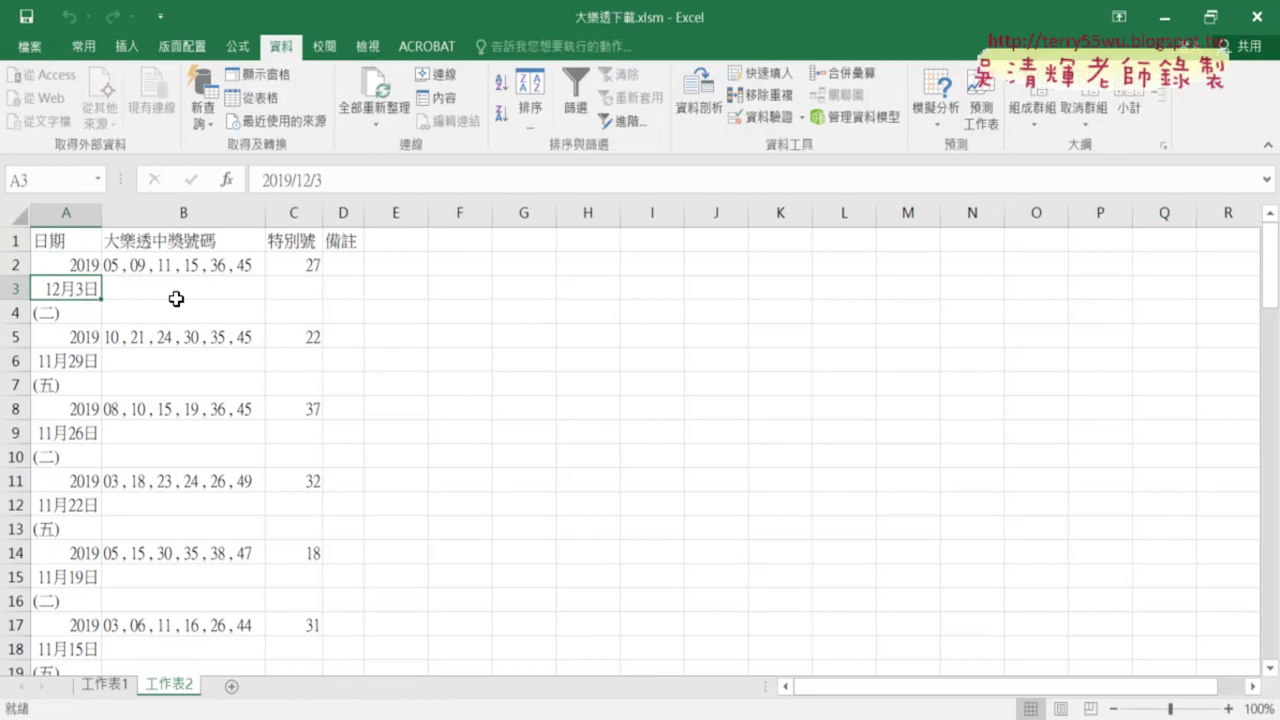
pyautogui.click(82, 268)
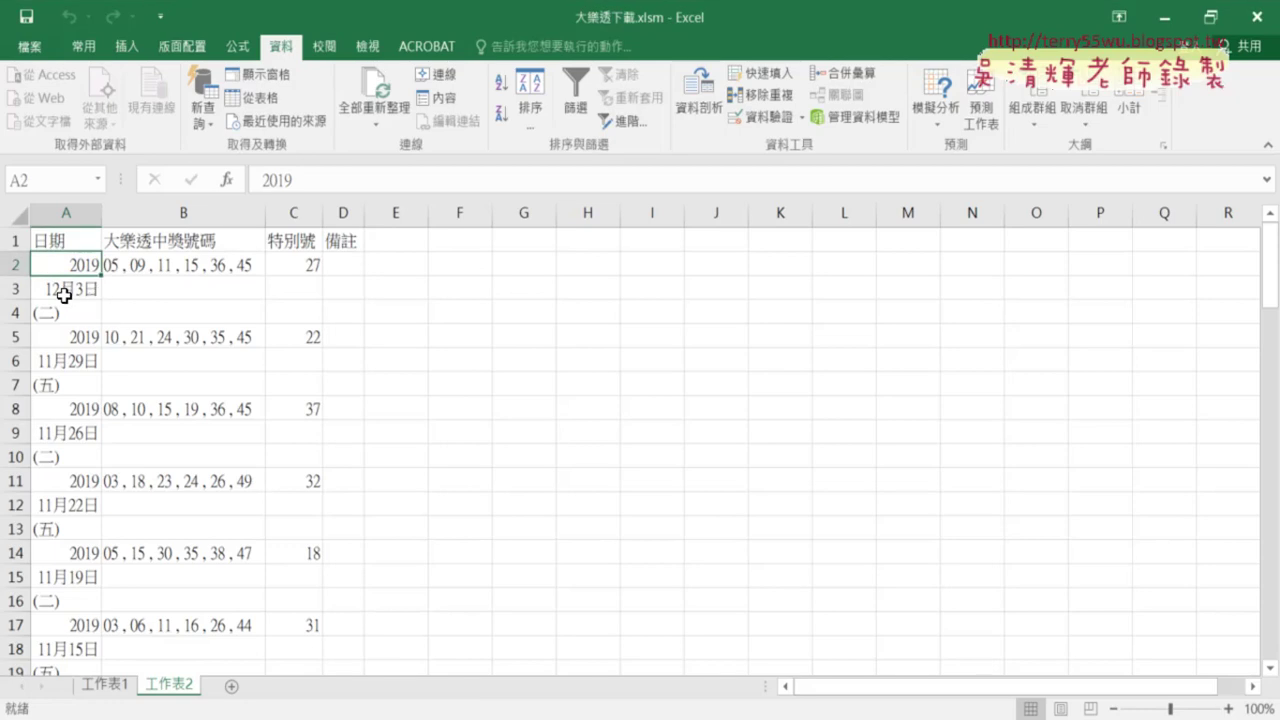
# Copy the full date from A3 into cell A2.
pyautogui.click(63, 292)
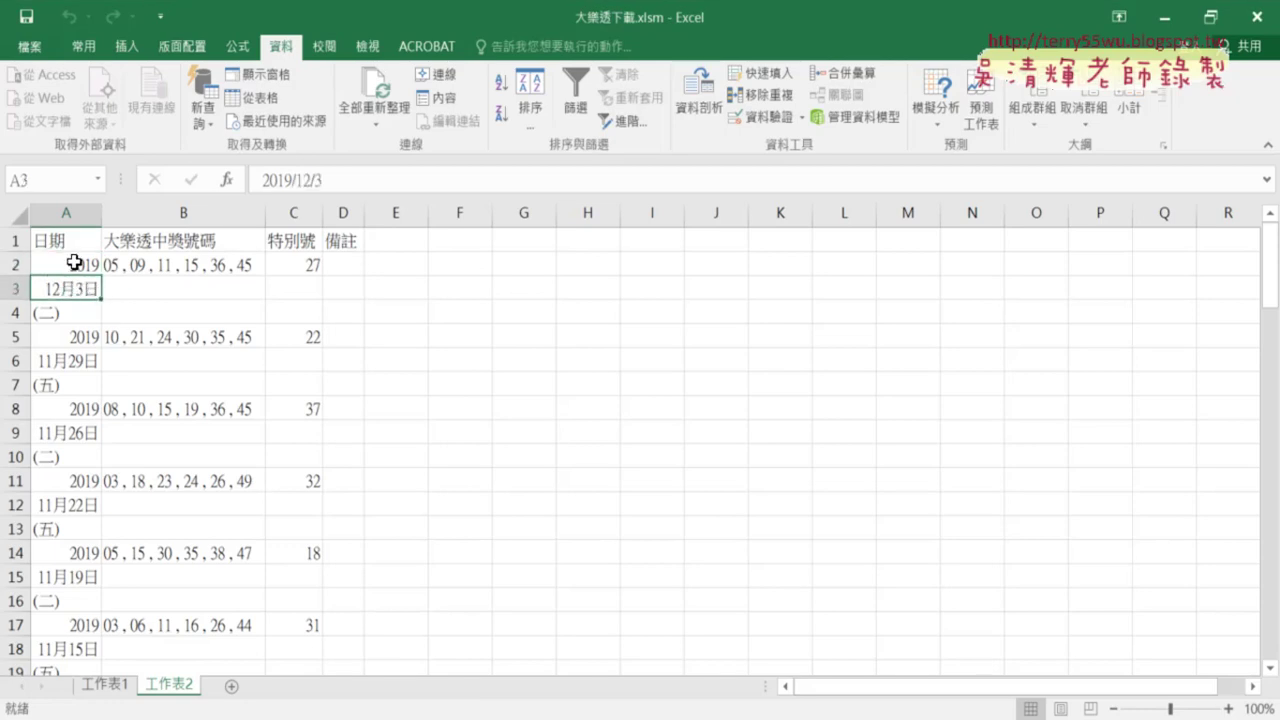
pyautogui.rightClick(83, 289)
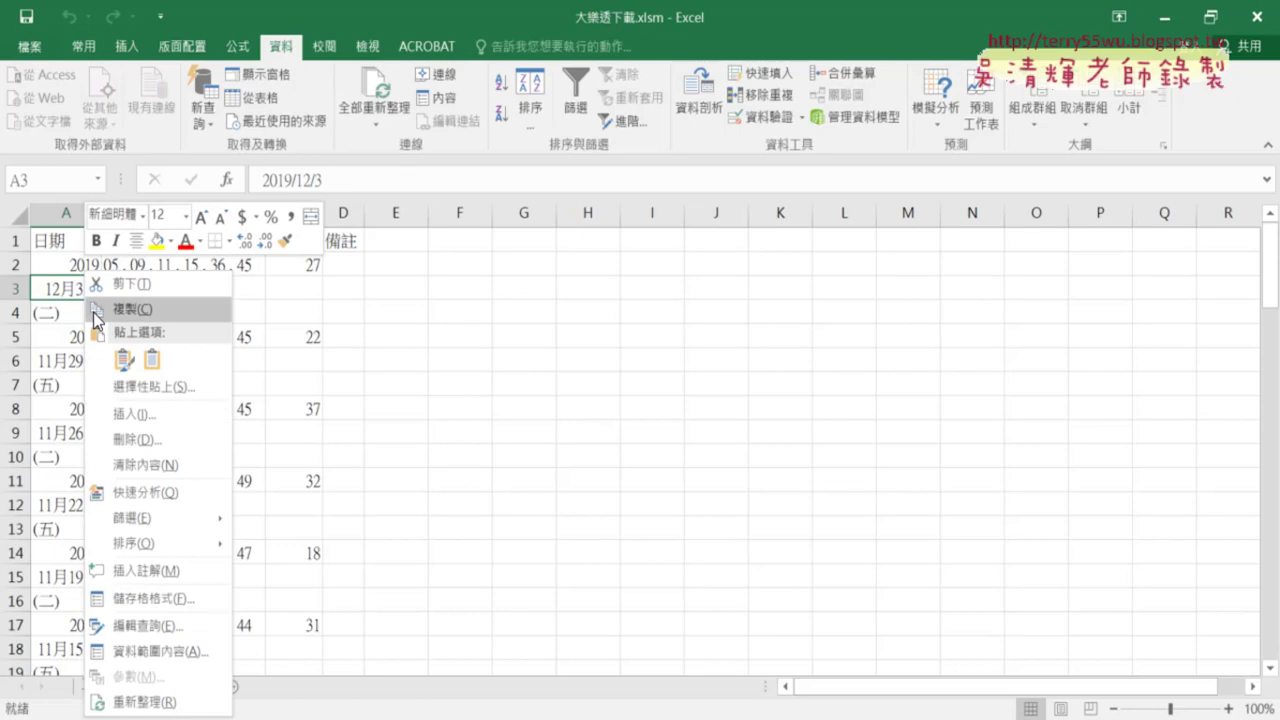
pyautogui.click(105, 311)
pyautogui.click(82, 267)
pyautogui.rightClick(82, 267)
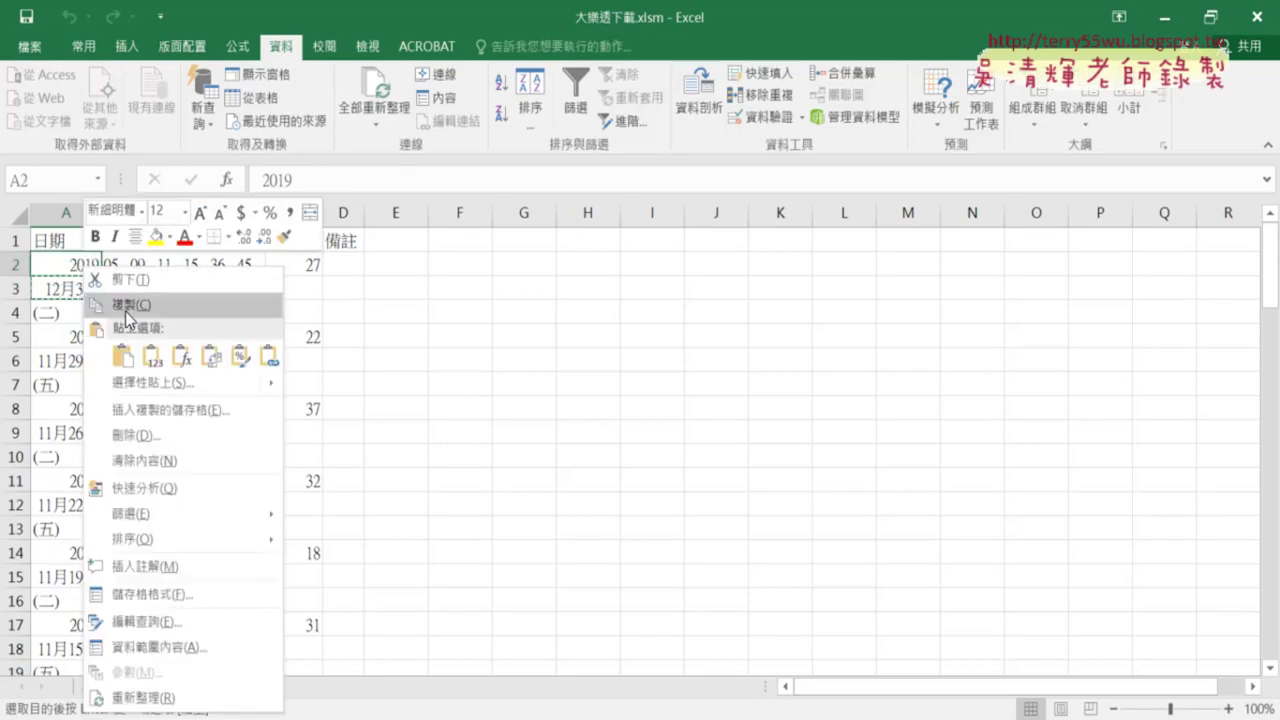
pyautogui.click(120, 357)
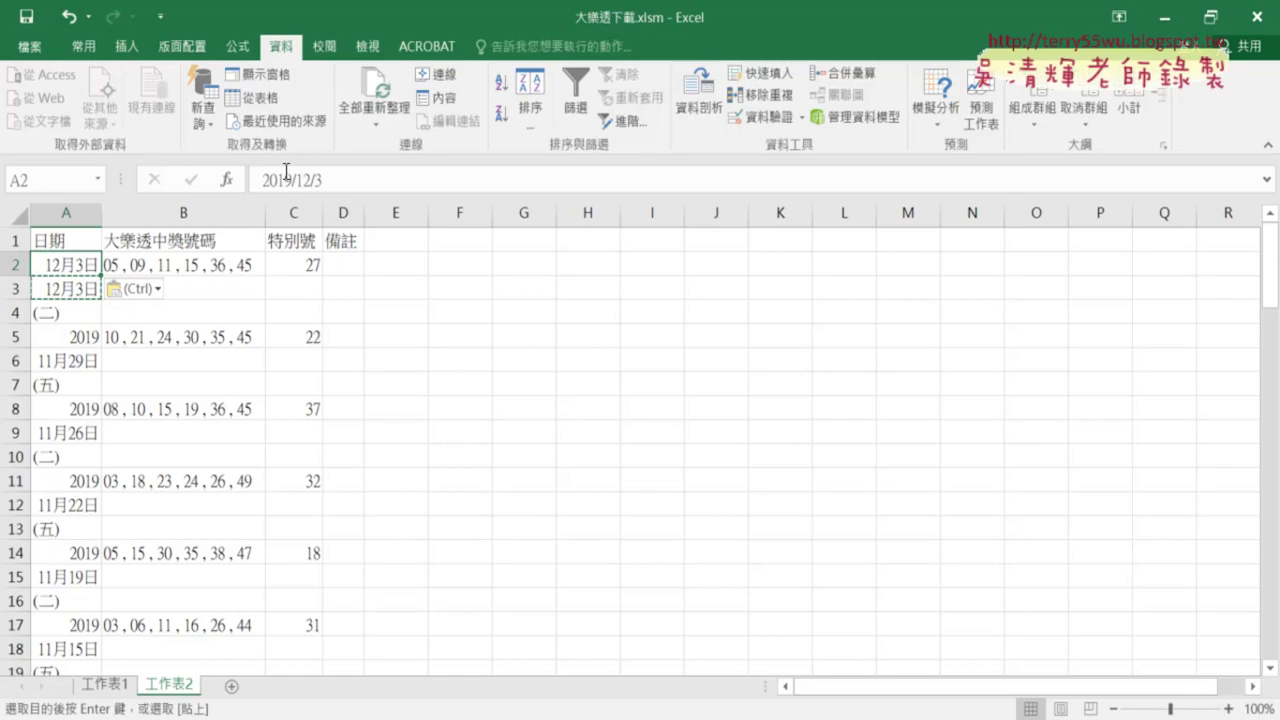
# Format A2 with the 日期 category's year/month/day format so it shows 2019/12/3.
pyautogui.rightClick(90, 268)
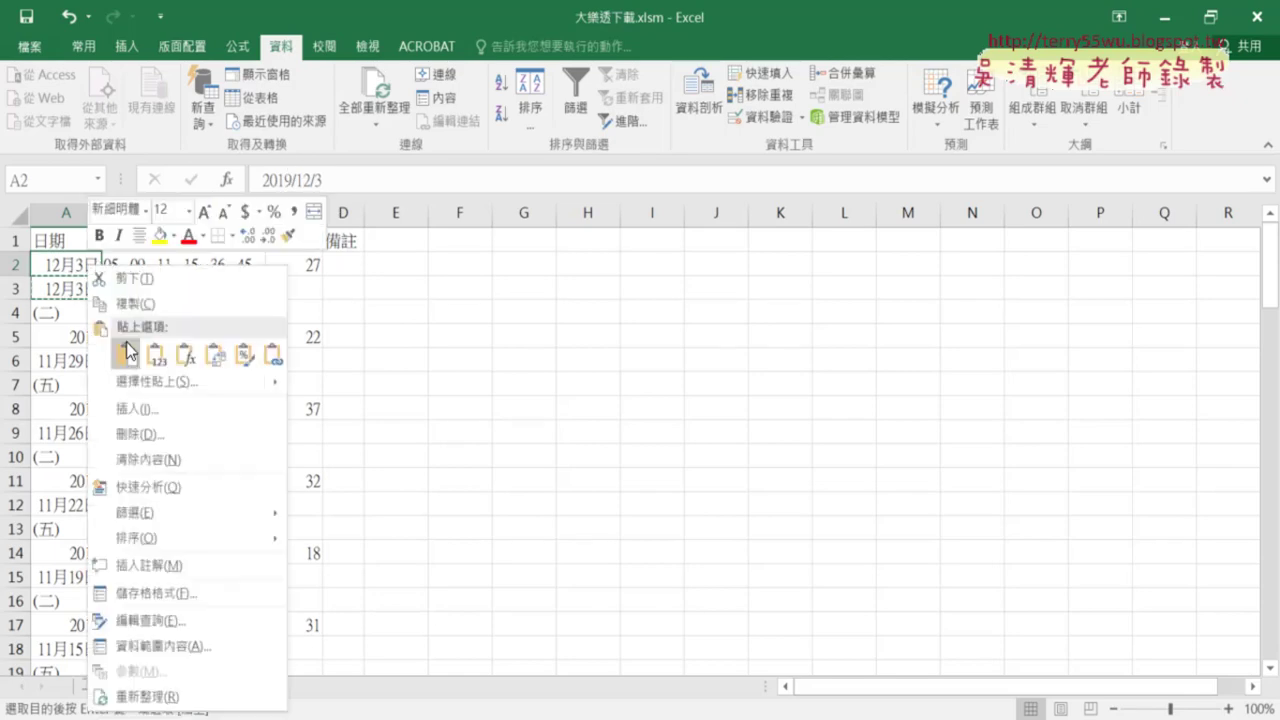
pyautogui.click(186, 594)
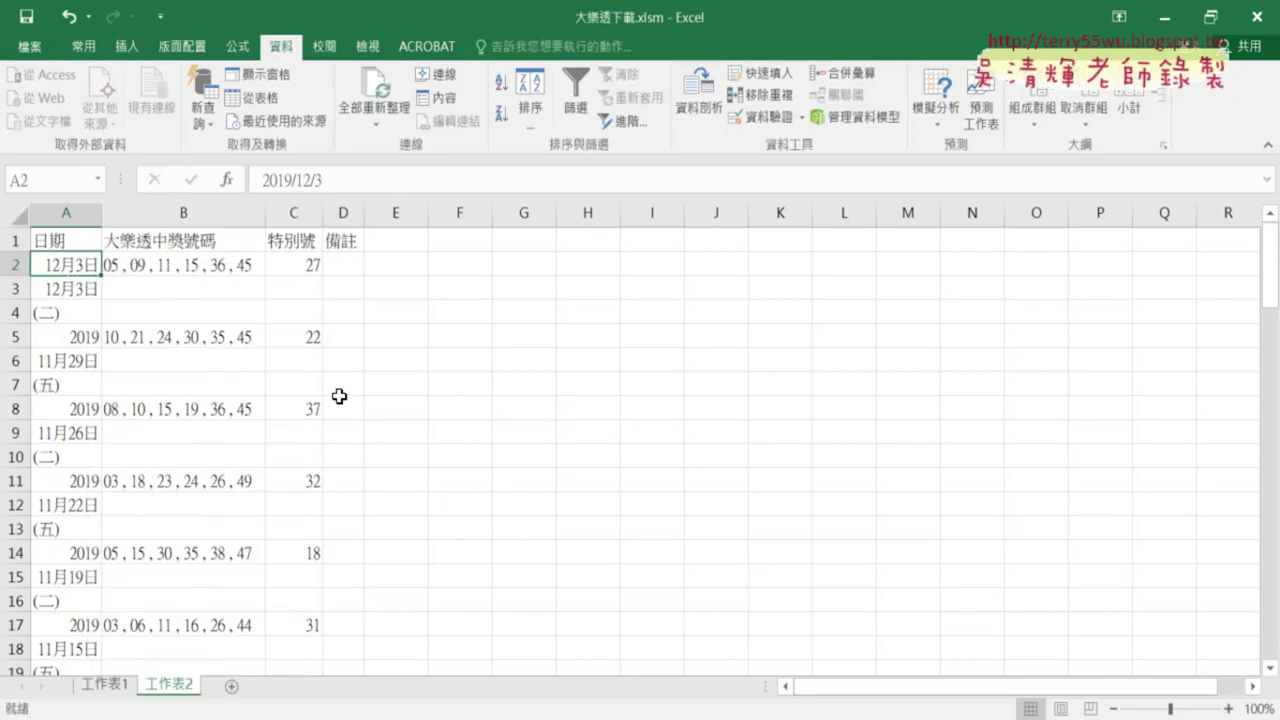
pyautogui.moveTo(305, 170); pyautogui.dragTo(494, 105)
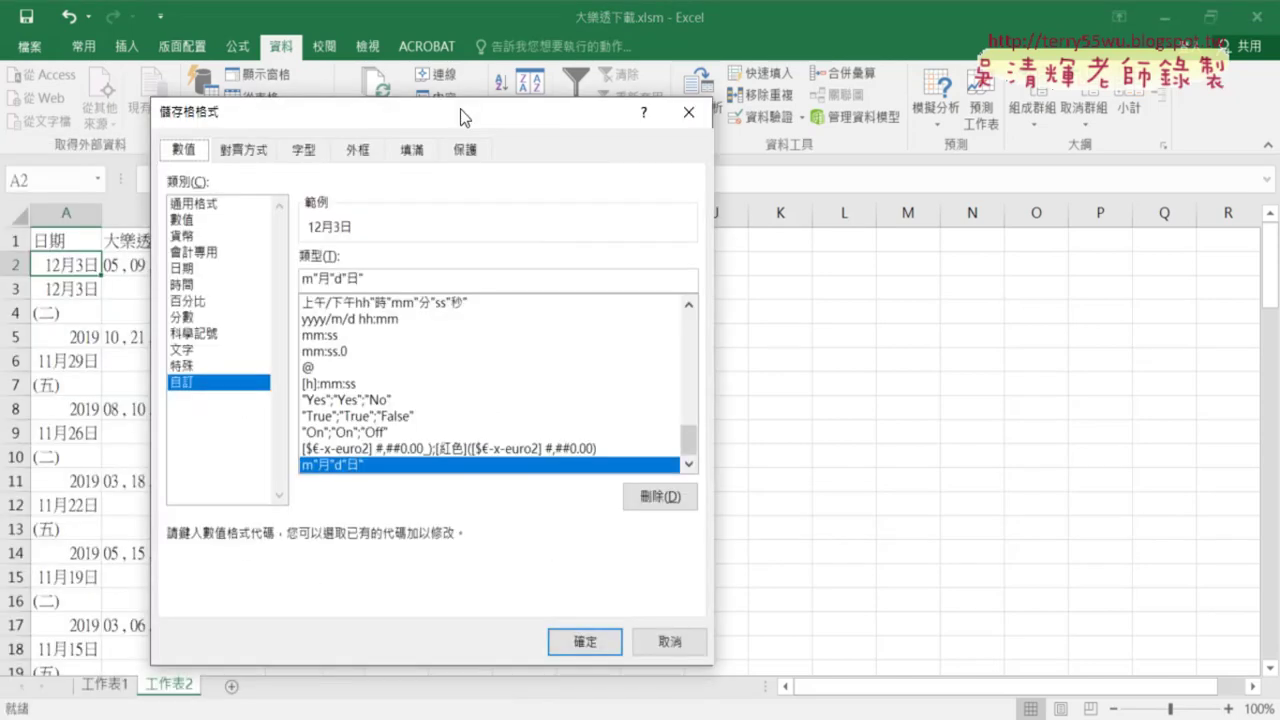
pyautogui.click(251, 252)
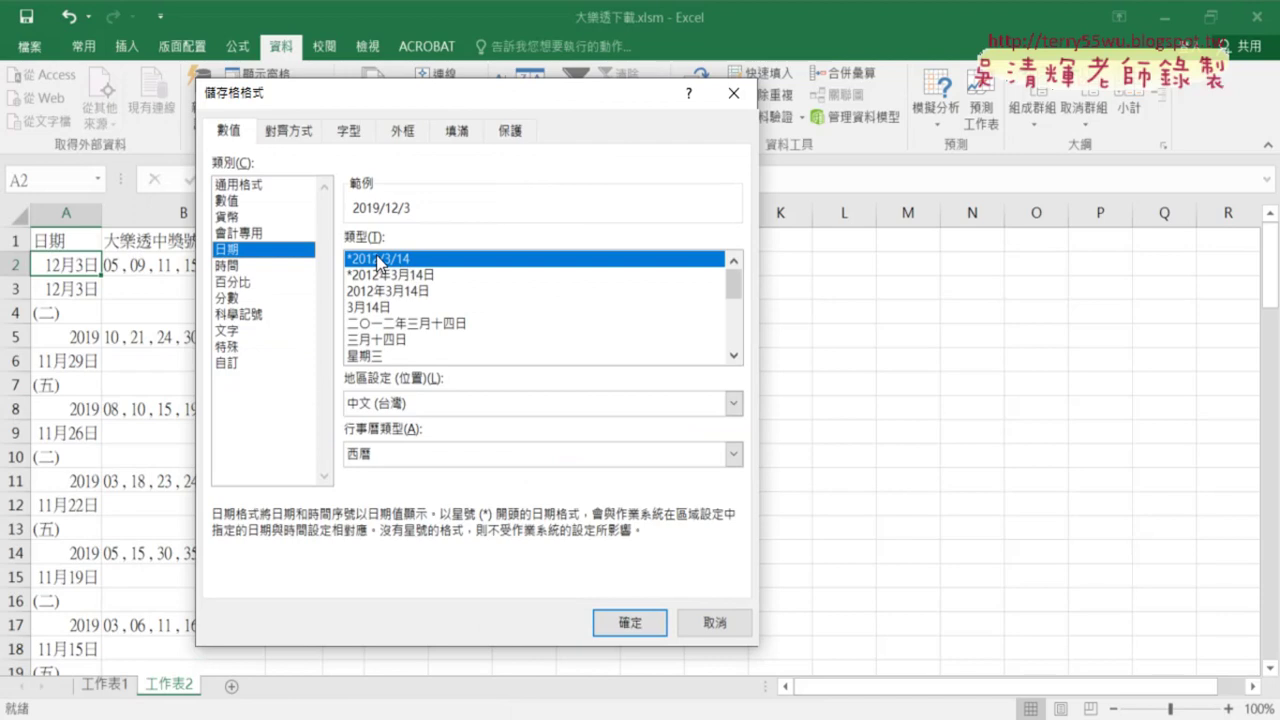
pyautogui.click(638, 621)
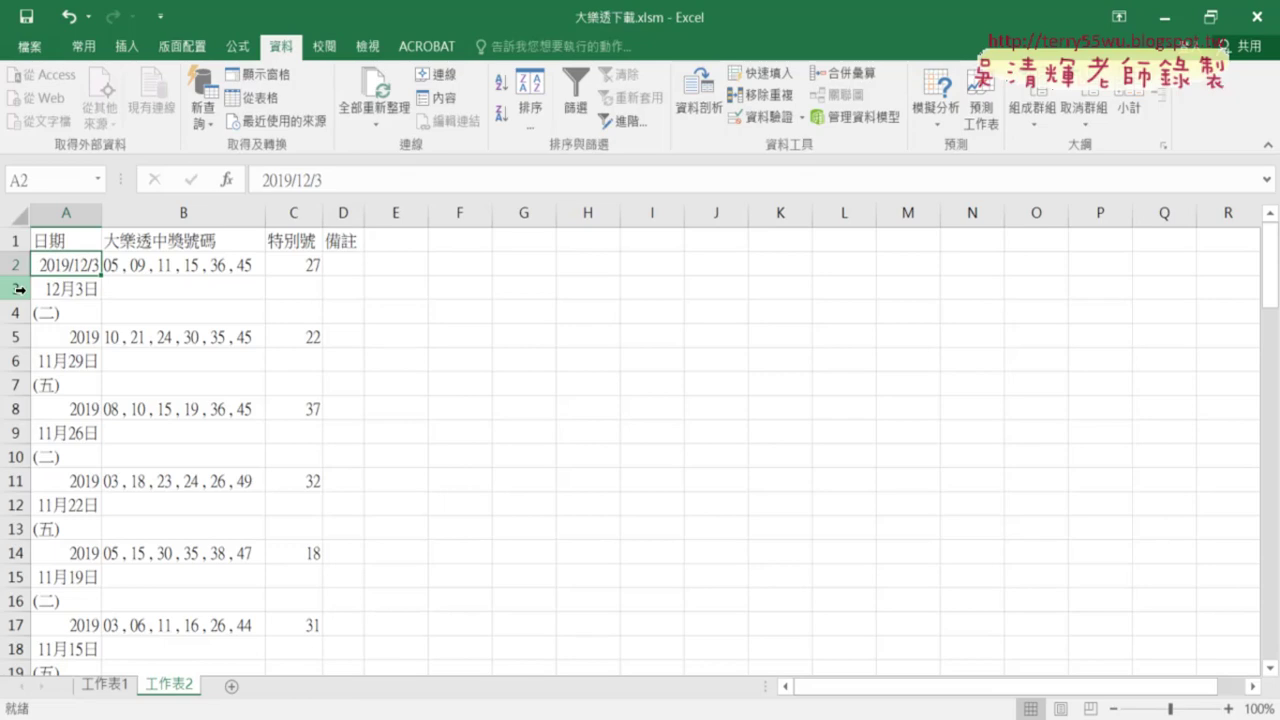
# Delete the leftover rows 3 and 4 under the first draw.
pyautogui.moveTo(15, 289); pyautogui.dragTo(15, 313)
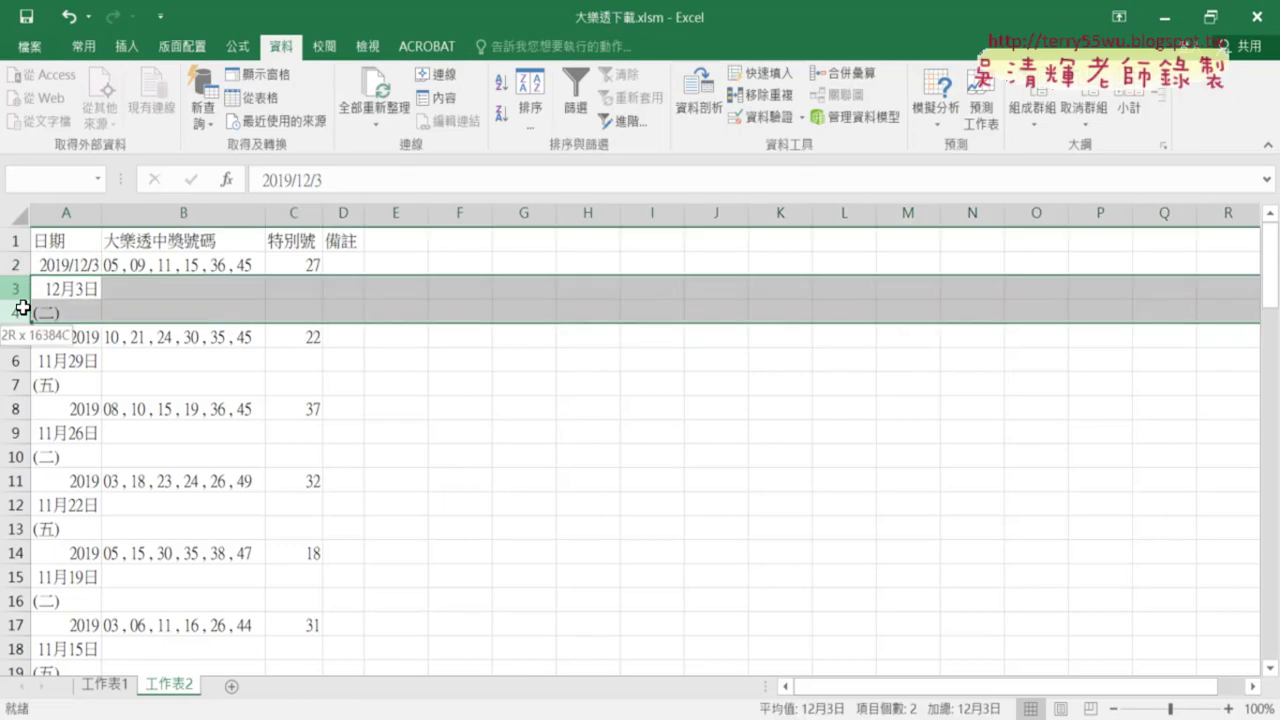
pyautogui.rightClick(193, 312)
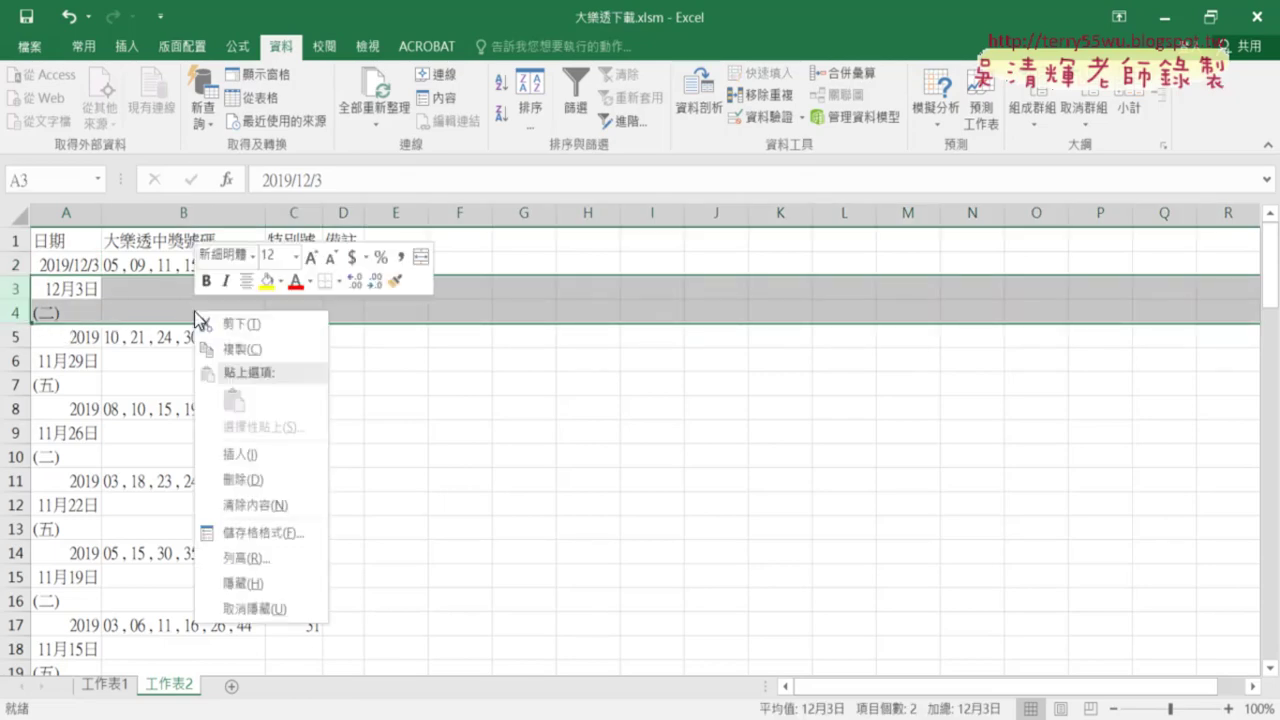
pyautogui.click(266, 481)
# Open Excel Options through the Quick Access Toolbar's 其他命令 (More Commands).
pyautogui.moveTo(15, 337); pyautogui.dragTo(17, 357)
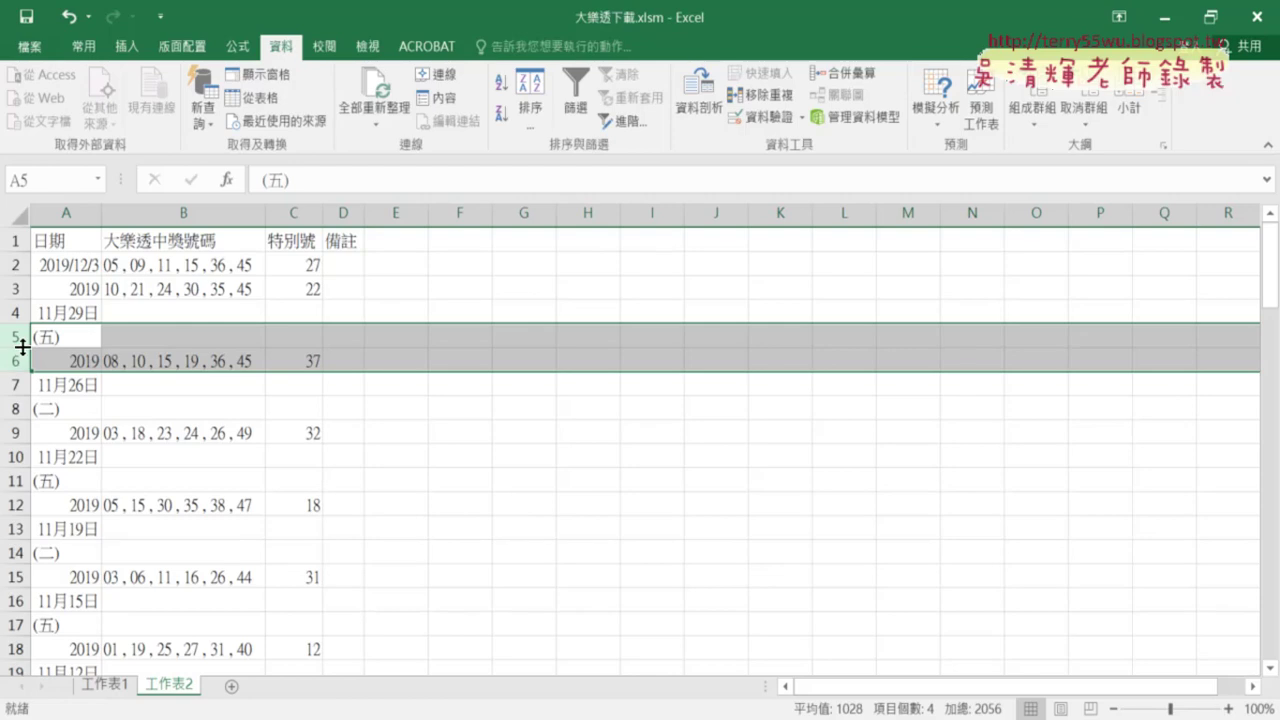
pyautogui.moveTo(16, 312); pyautogui.dragTo(16, 336)
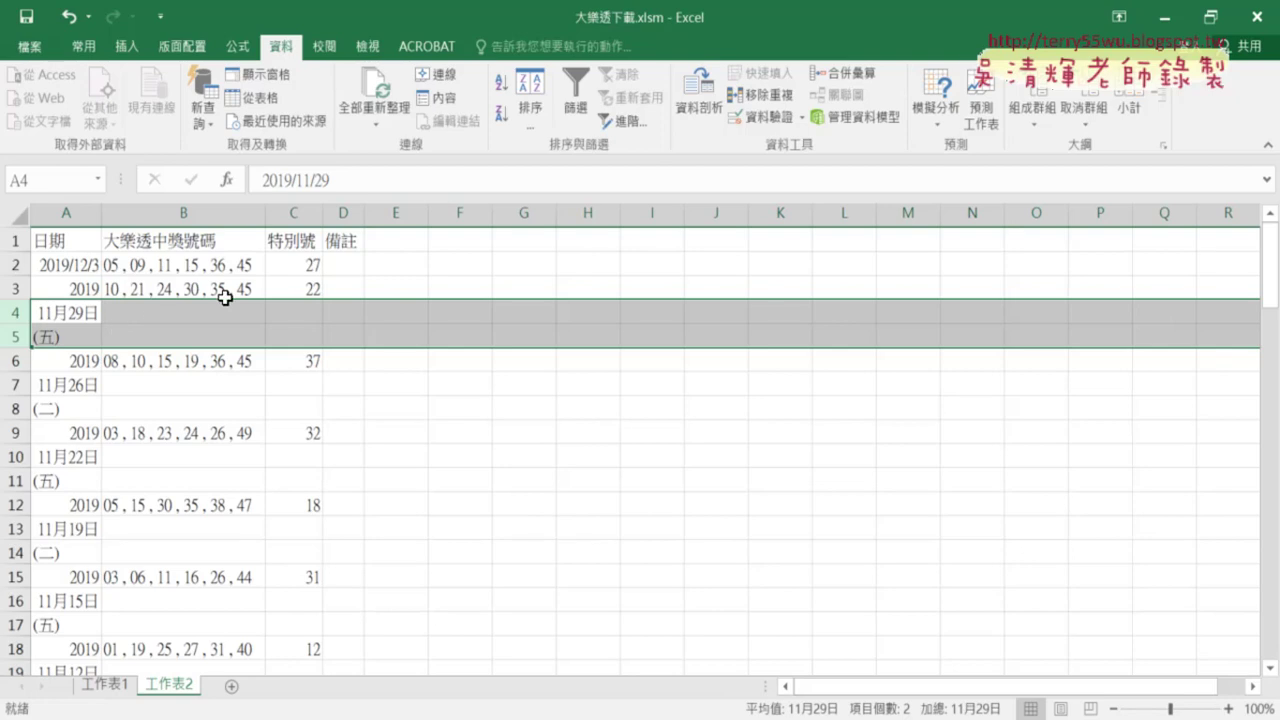
pyautogui.click(160, 16)
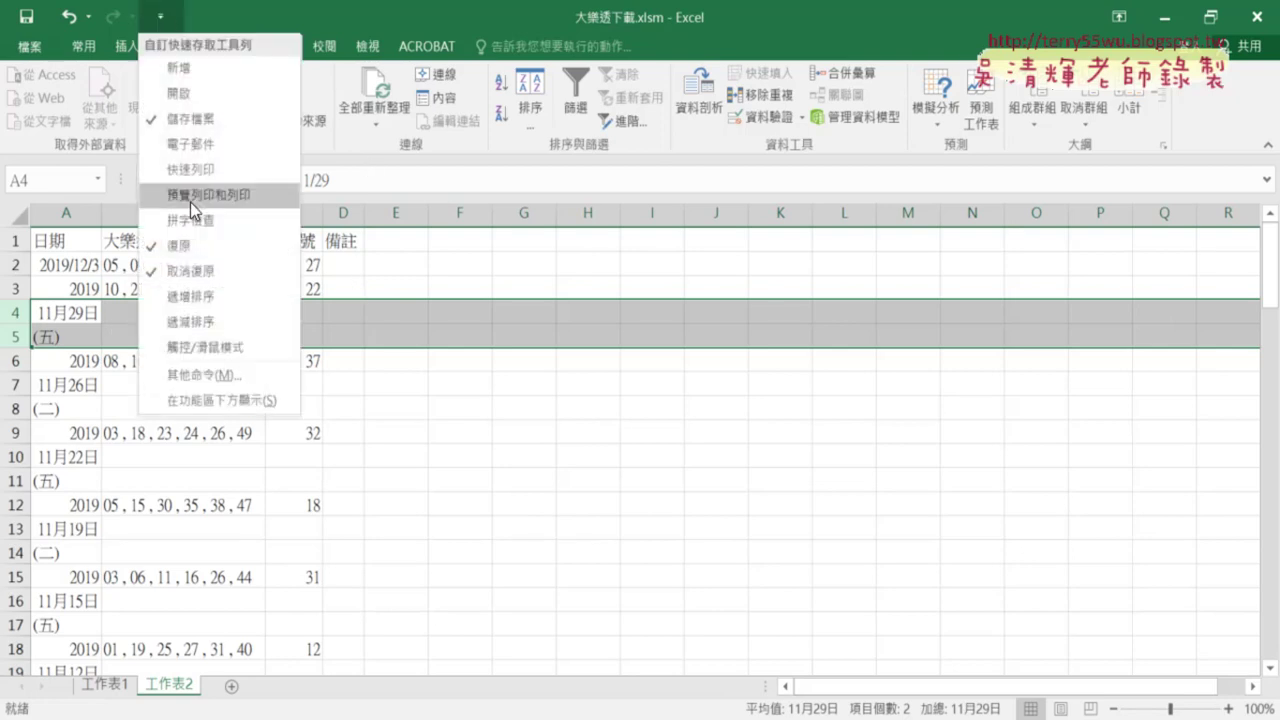
pyautogui.click(201, 375)
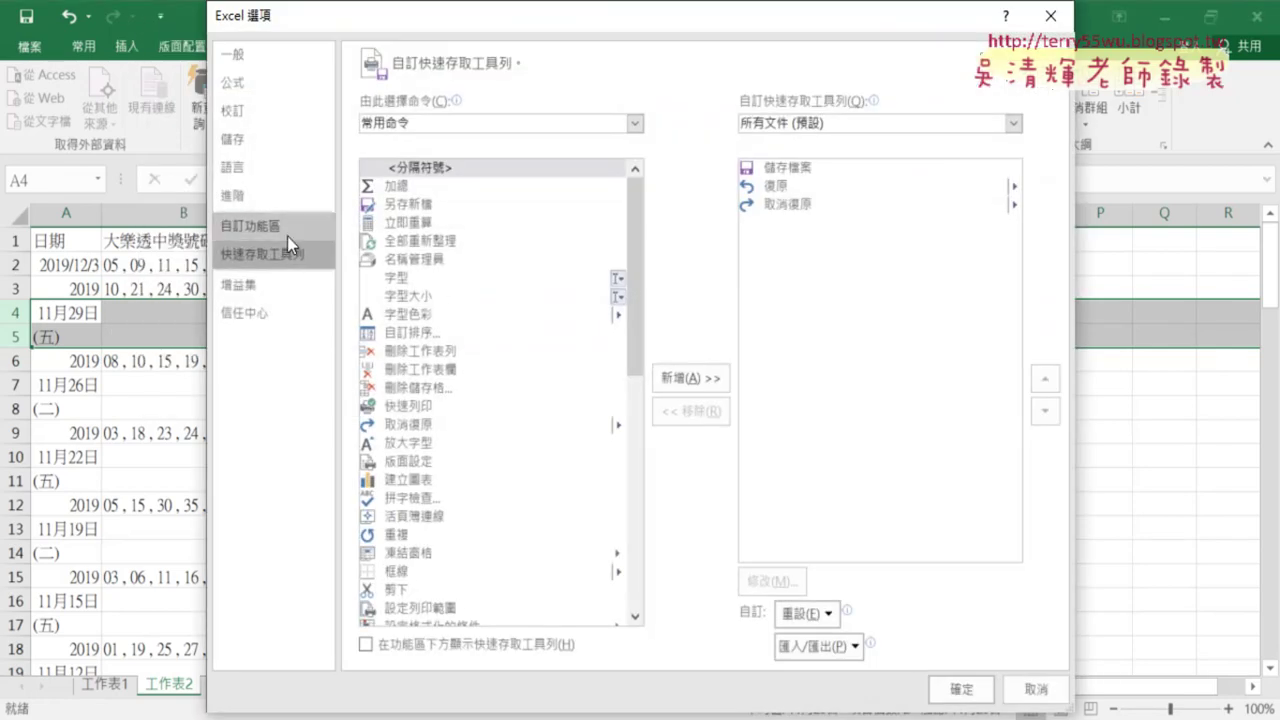
# Turn on the 開發人員 (Developer) tab under 自訂功能區 and switch to it.
pyautogui.click(286, 232)
pyautogui.click(745, 445)
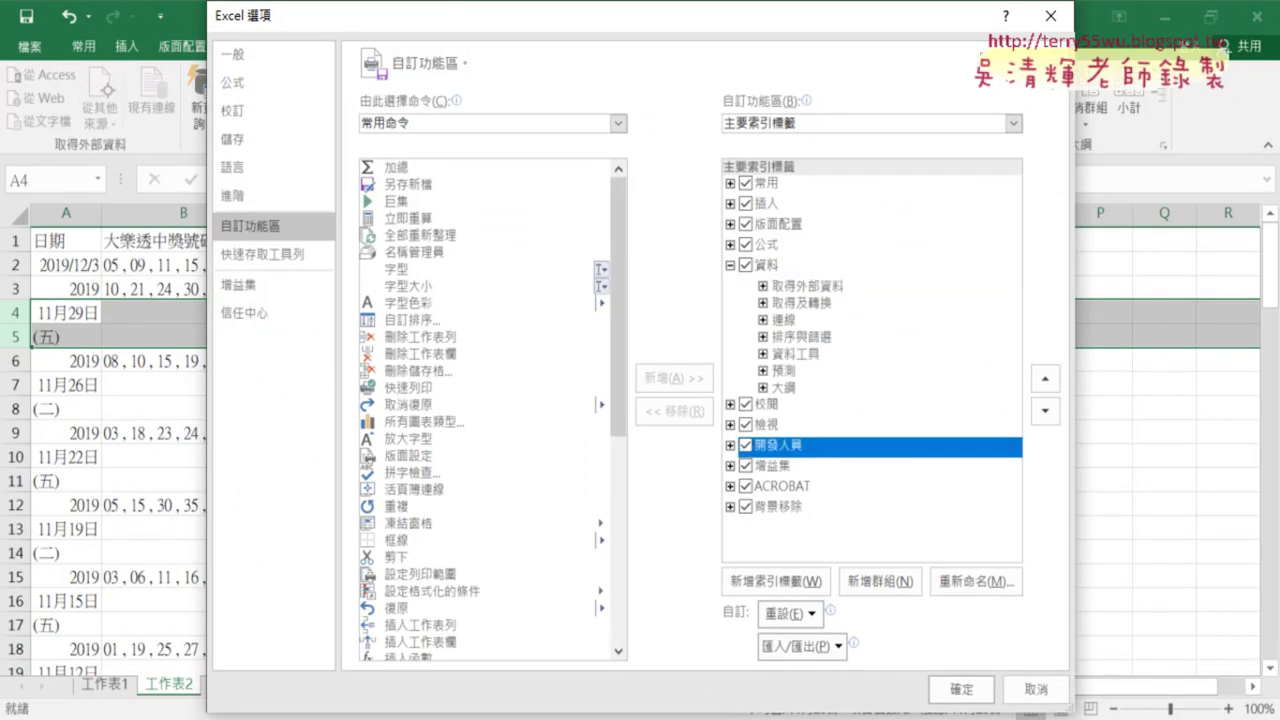
pyautogui.click(960, 690)
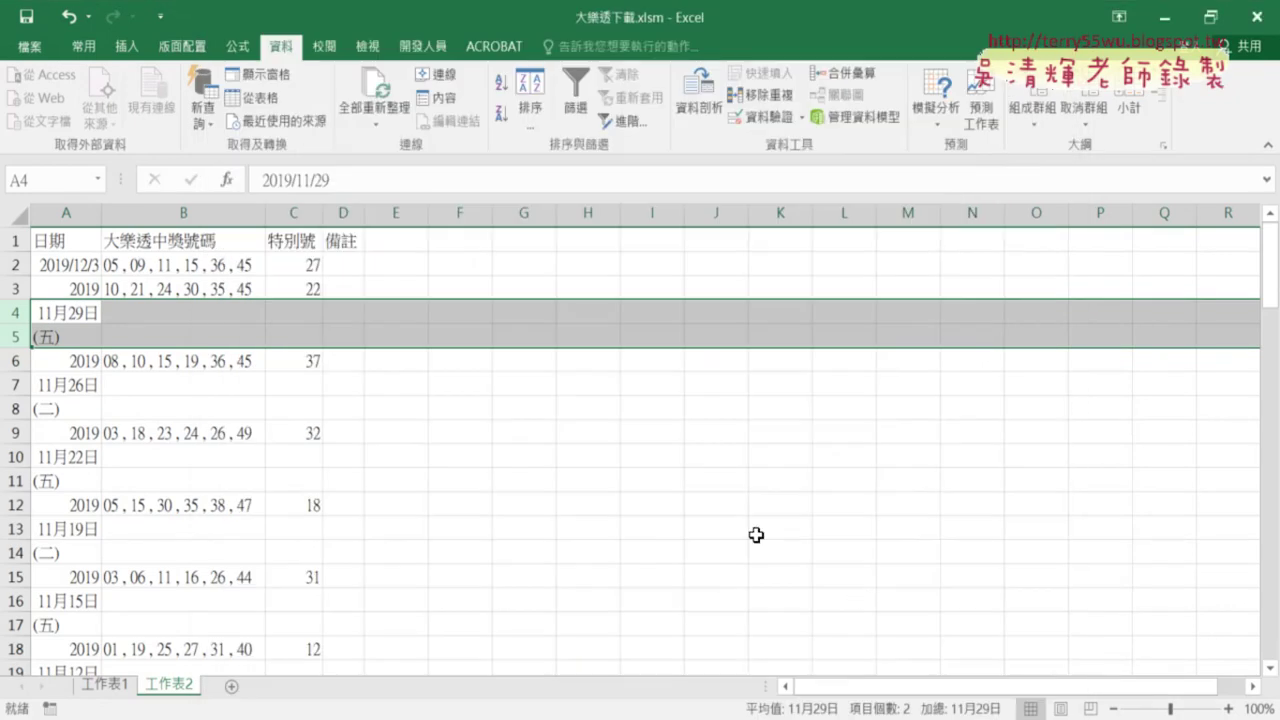
pyautogui.click(421, 44)
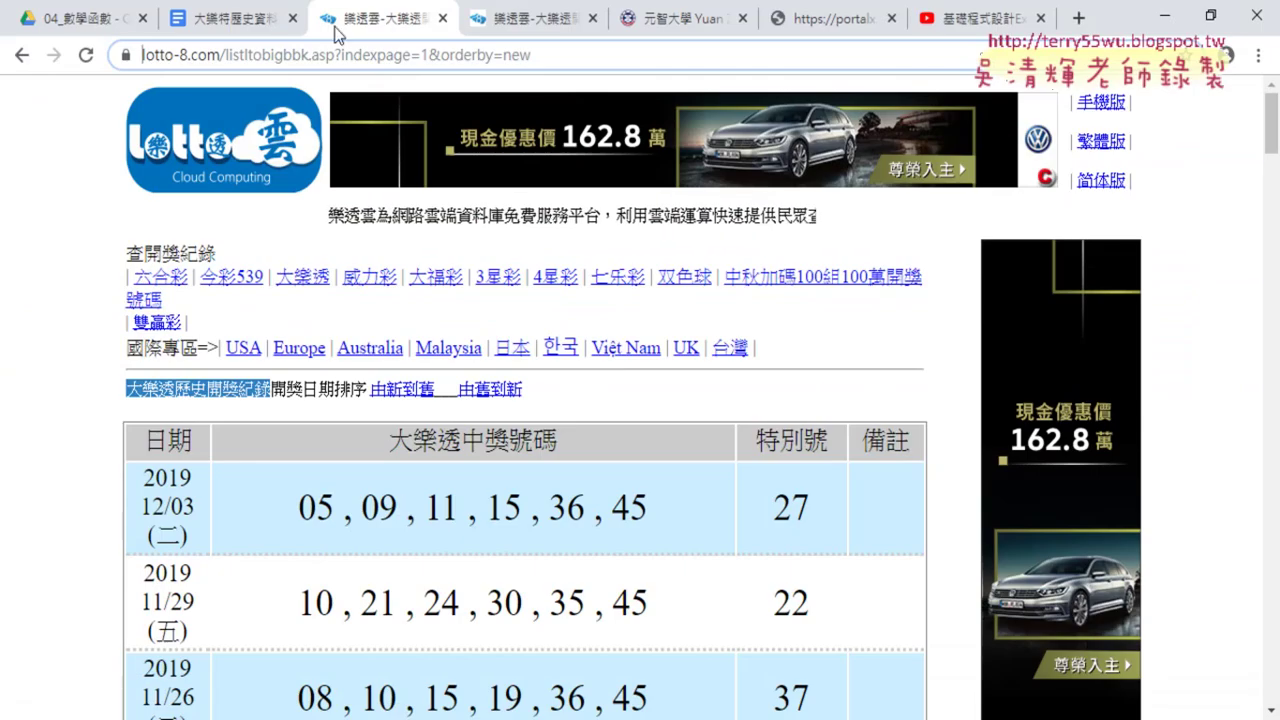
# In the lotto notes document, scroll down to the 程式碼 section's Sub 批次大樂透下載 block.
pyautogui.click(230, 18)
pyautogui.scroll(-3, 483, 343)
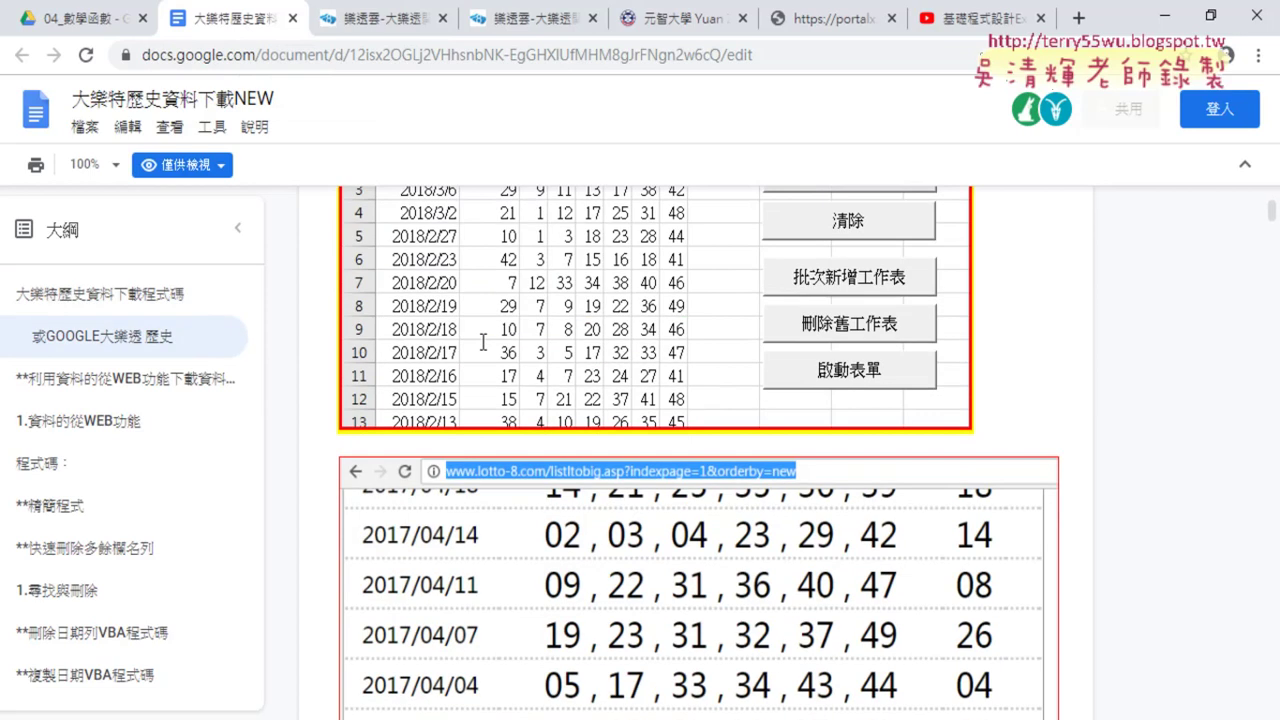
pyautogui.scroll(-1, 483, 343)
pyautogui.scroll(-1, 481, 337)
pyautogui.scroll(-2, 500, 370)
pyautogui.scroll(-2, 517, 400)
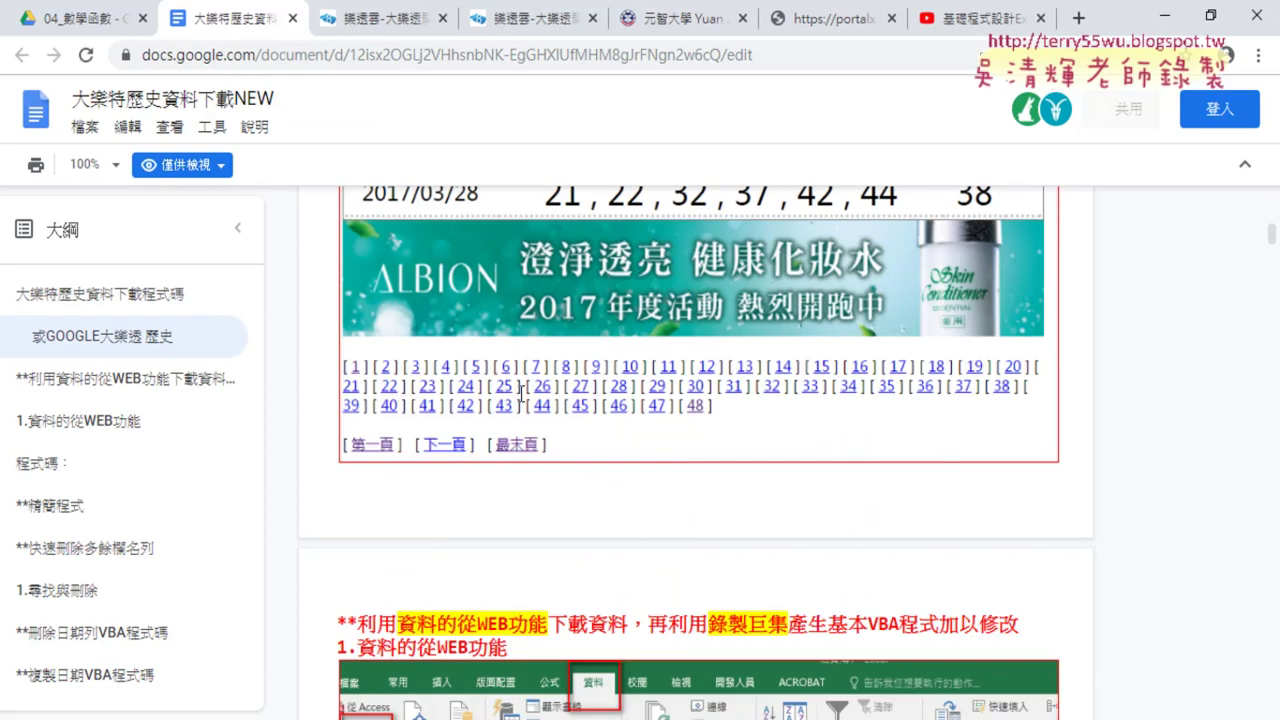
pyautogui.scroll(-3, 519, 396)
pyautogui.scroll(-3, 540, 400)
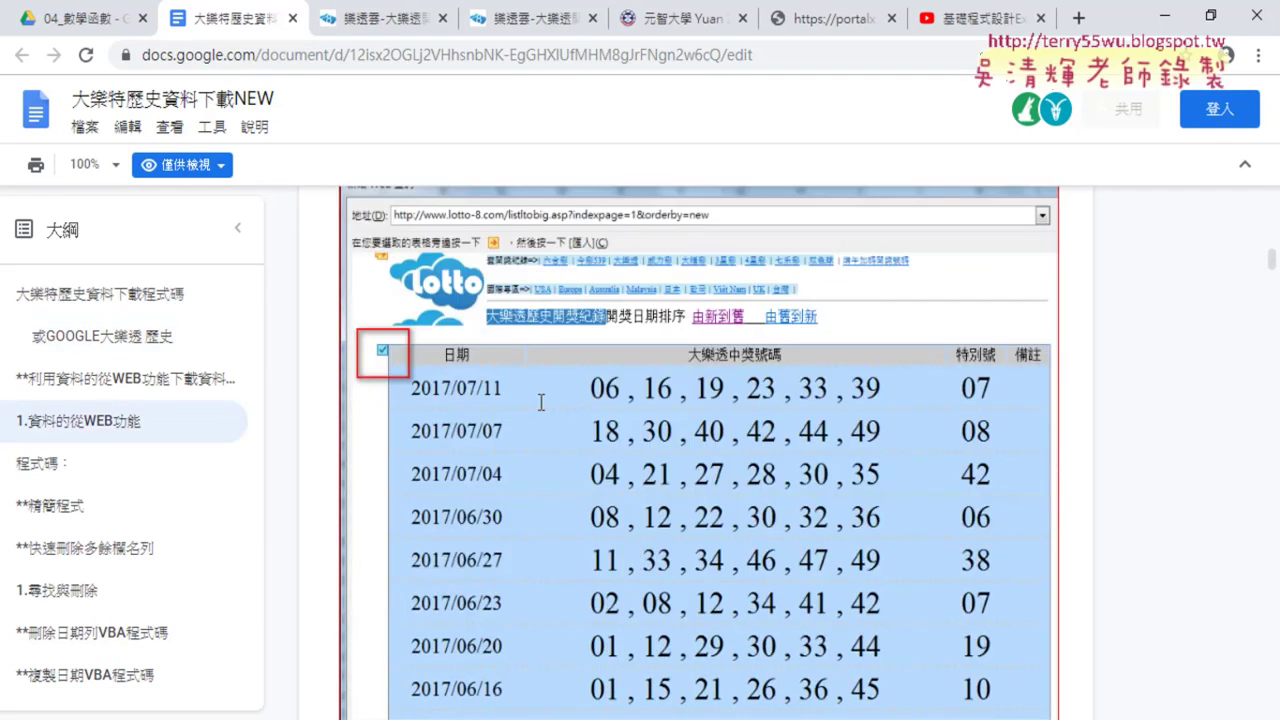
pyautogui.scroll(-3, 540, 400)
pyautogui.scroll(-3, 540, 400)
pyautogui.scroll(-3, 540, 400)
pyautogui.scroll(-1, 452, 247)
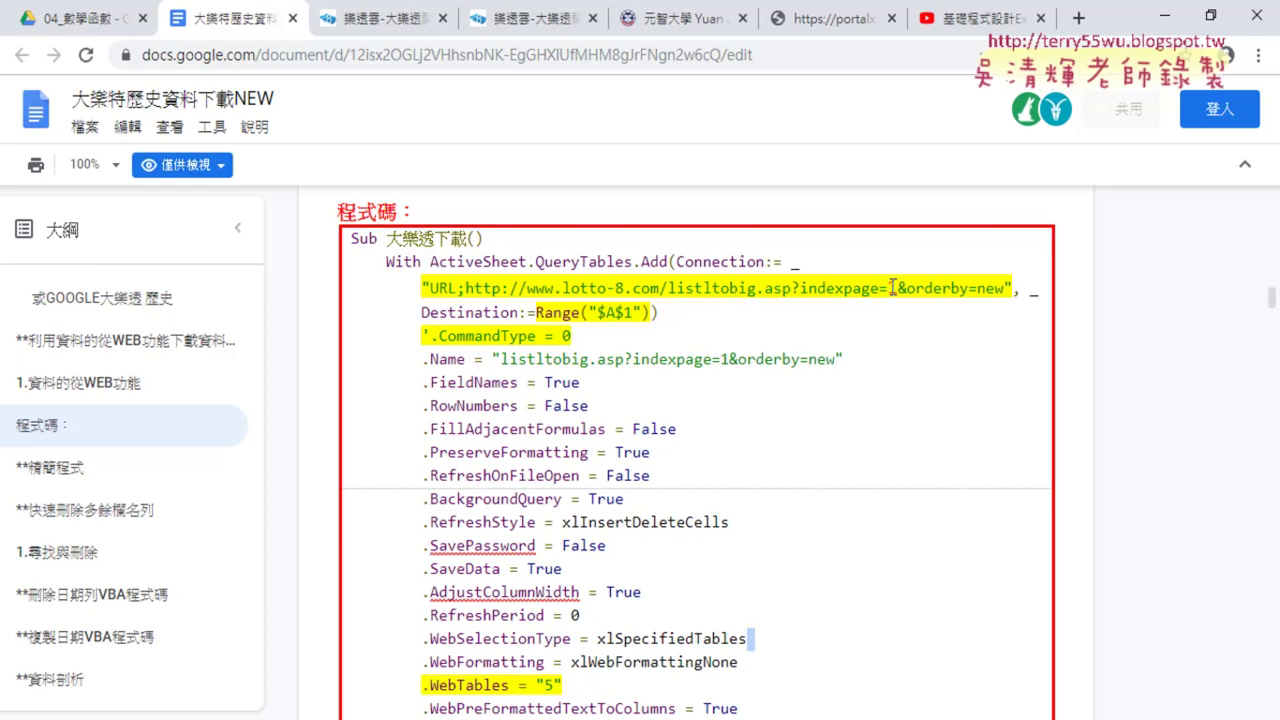
pyautogui.scroll(-1, 857, 327)
pyautogui.scroll(-5, 857, 327)
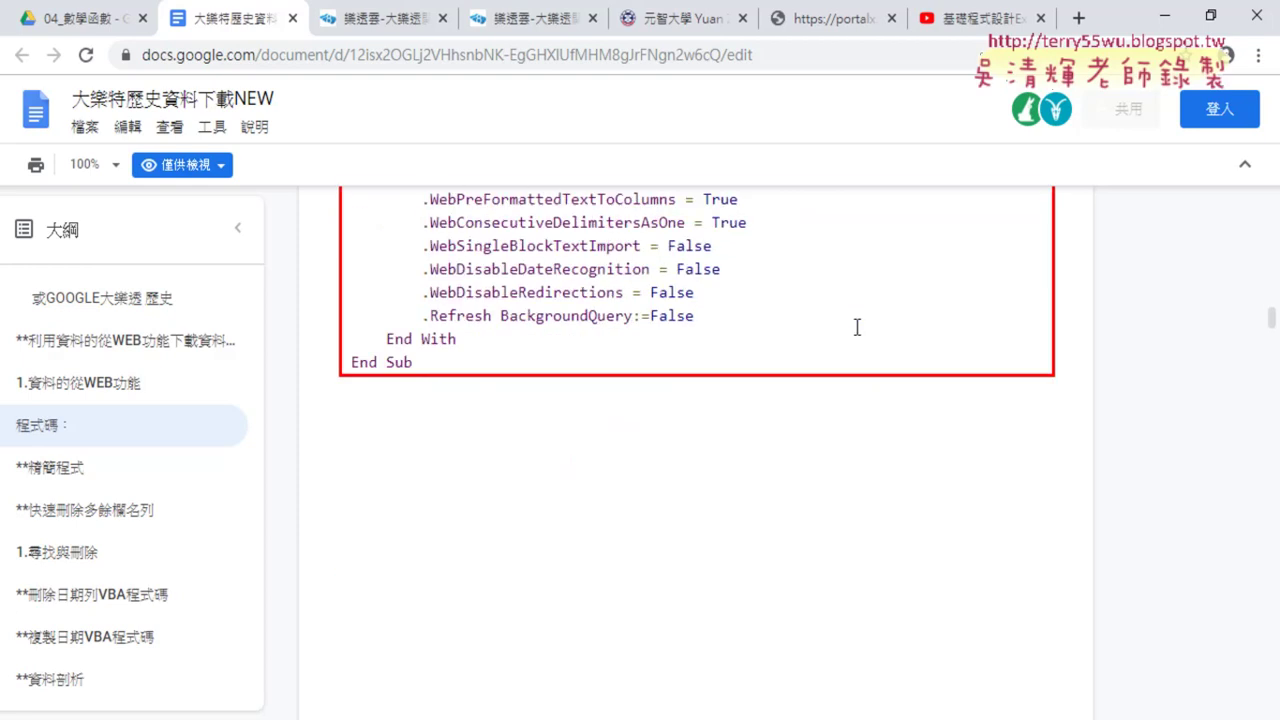
pyautogui.scroll(-3, 857, 327)
pyautogui.scroll(-2, 857, 327)
pyautogui.scroll(-1, 857, 327)
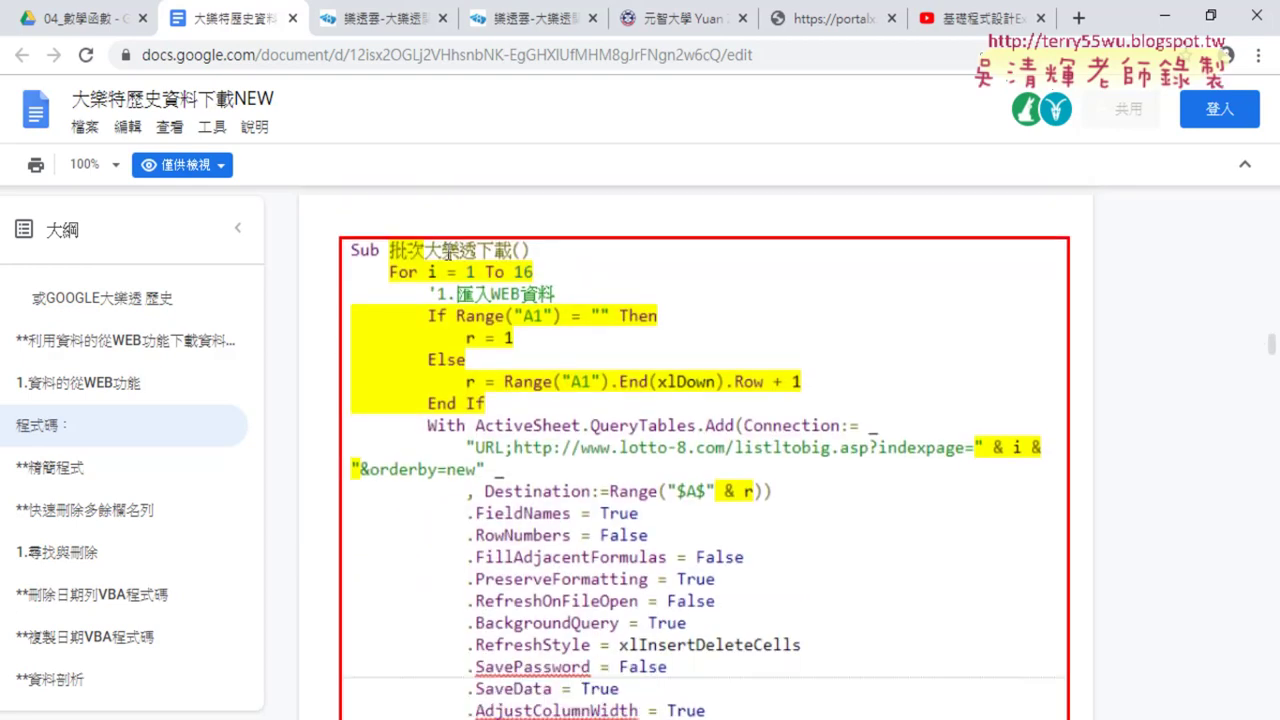
pyautogui.scroll(-2, 834, 391)
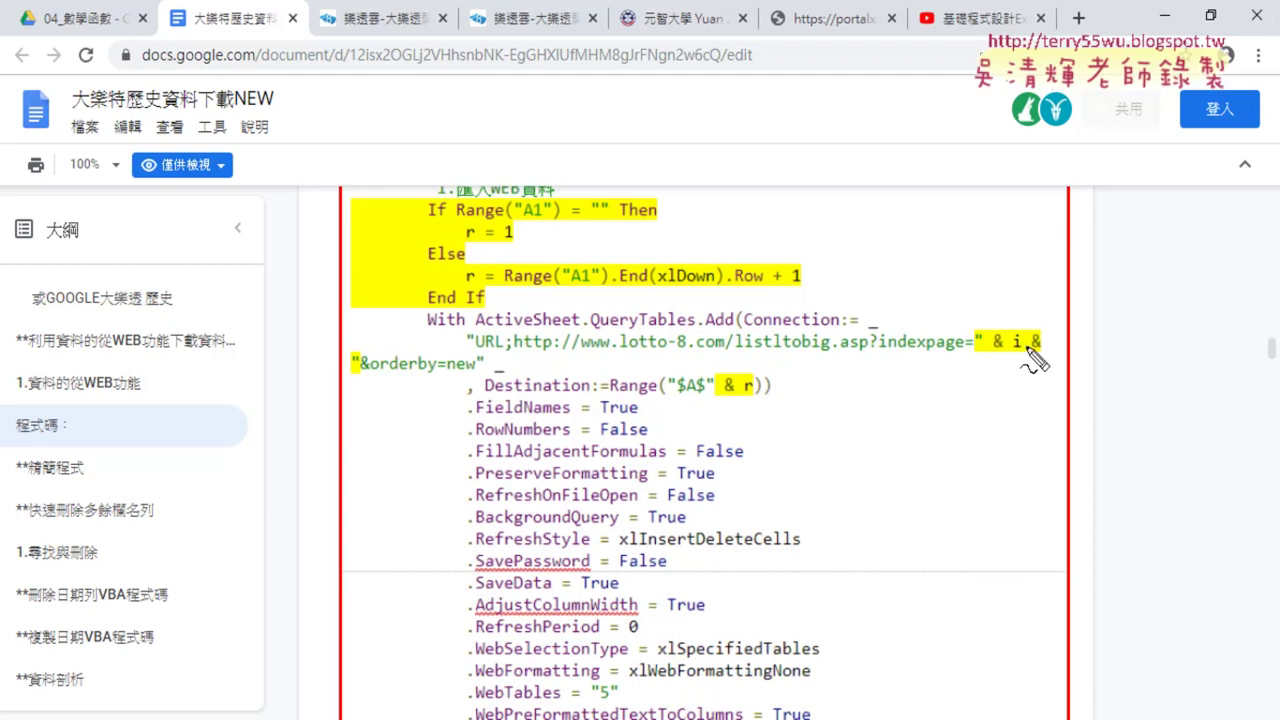
# Underline the & i & page number and the &orderby=new part of the URL, then clear the marks.
pyautogui.moveTo(978, 353); pyautogui.dragTo(1045, 354)
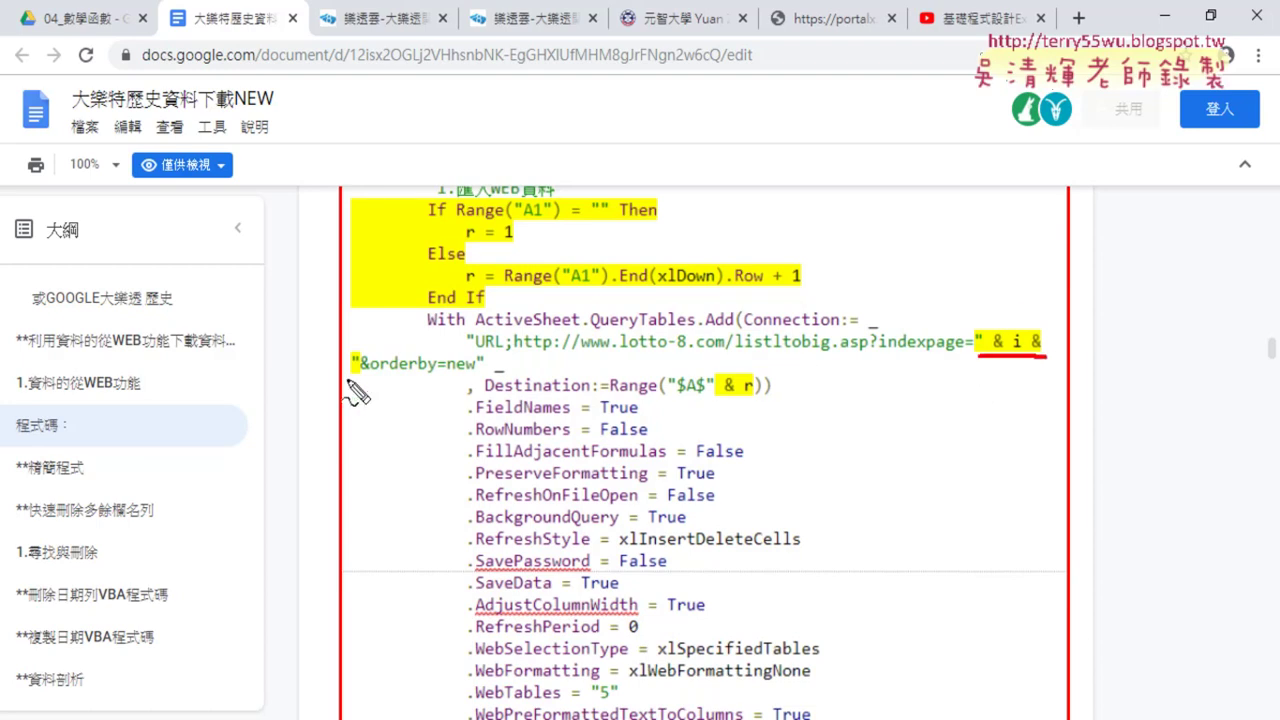
pyautogui.moveTo(346, 380); pyautogui.dragTo(358, 377)
pyautogui.press('Escape')
pyautogui.scroll(1, 454, 347)
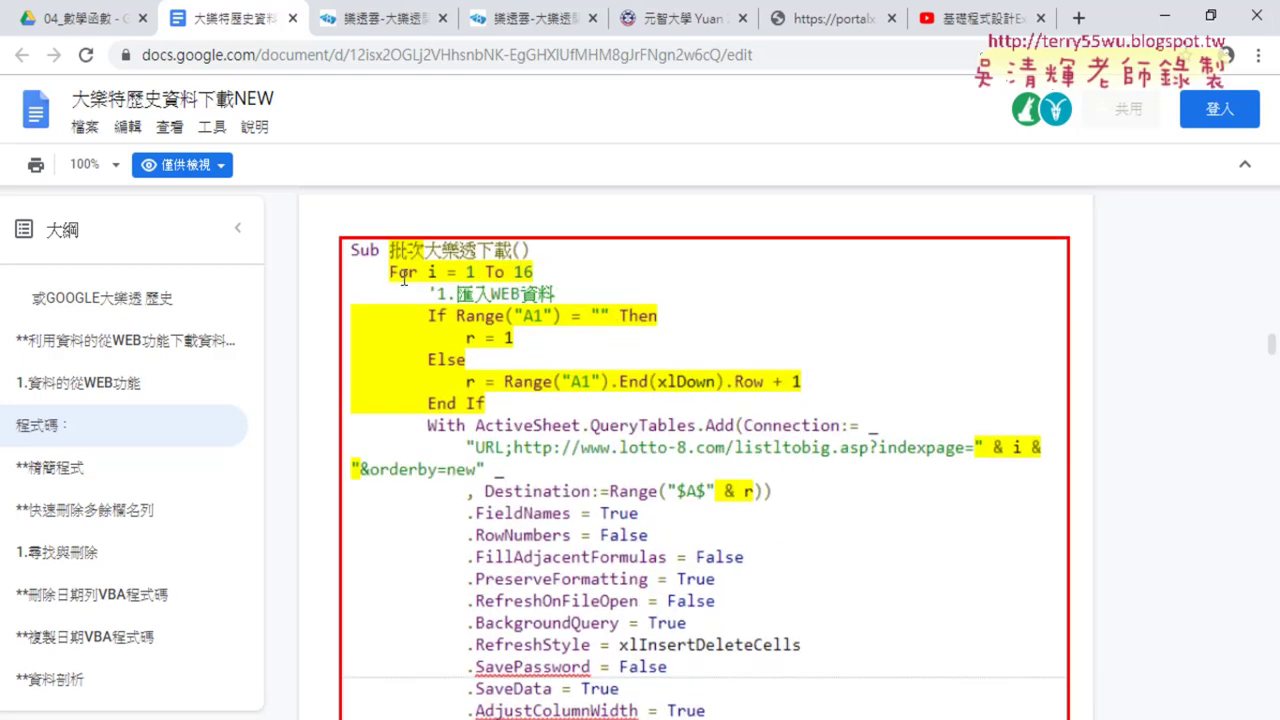
pyautogui.moveTo(396, 294)
pyautogui.mouseDown()
pyautogui.moveTo(536, 281)
pyautogui.moveTo(512, 268)
pyautogui.moveTo(388, 283)
pyautogui.mouseUp()
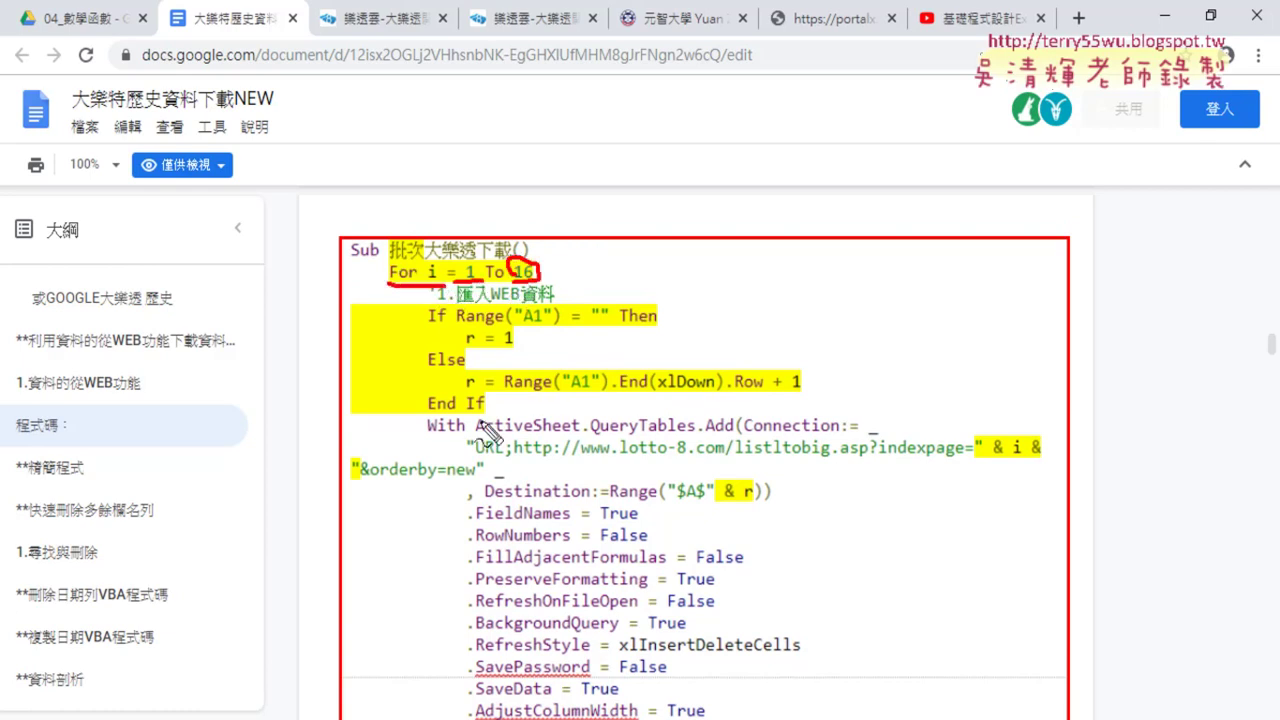
pyautogui.moveTo(1035, 457); pyautogui.dragTo(995, 456)
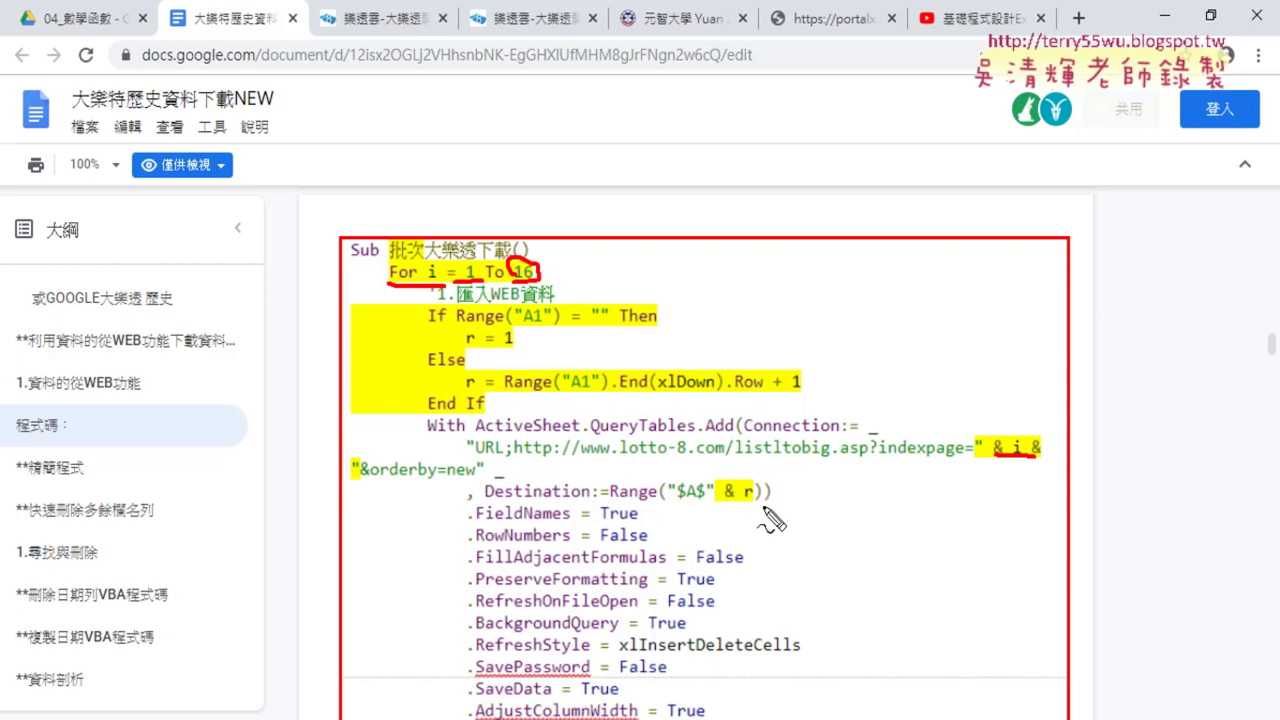
pyautogui.moveTo(759, 506); pyautogui.dragTo(717, 506)
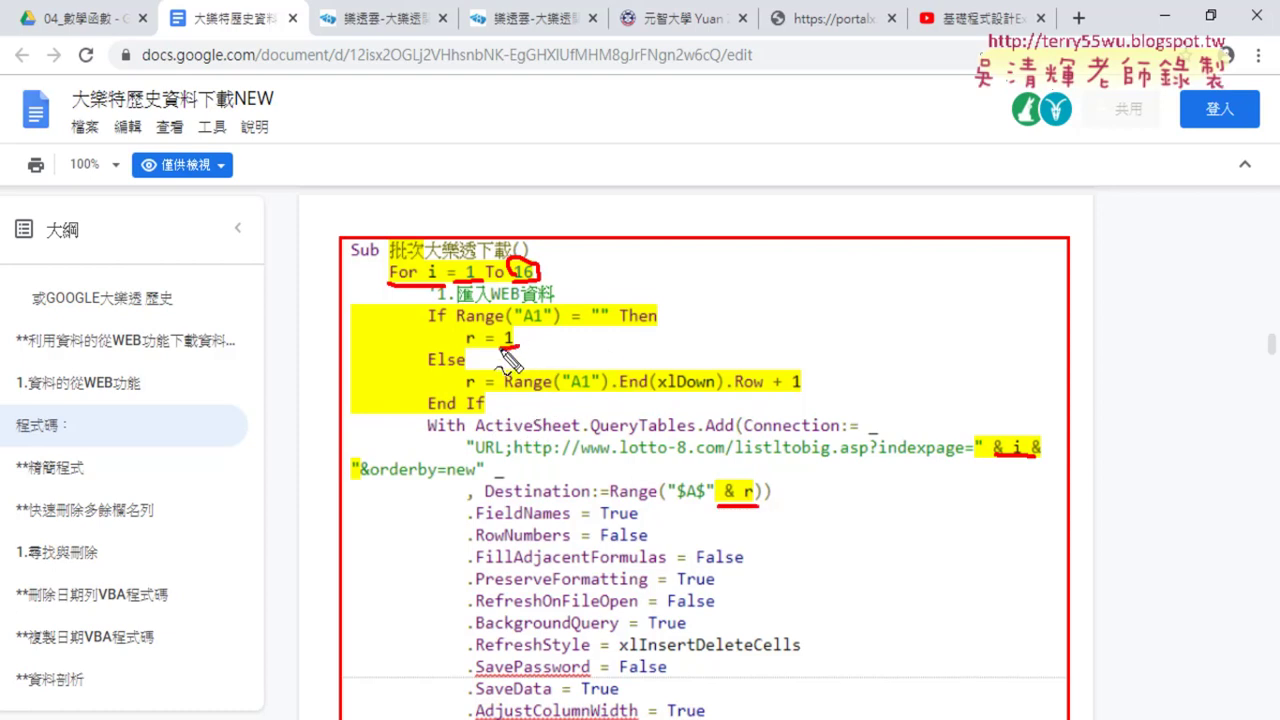
pyautogui.moveTo(521, 345)
pyautogui.mouseDown()
pyautogui.moveTo(494, 347)
pyautogui.moveTo(616, 327)
pyautogui.mouseUp()
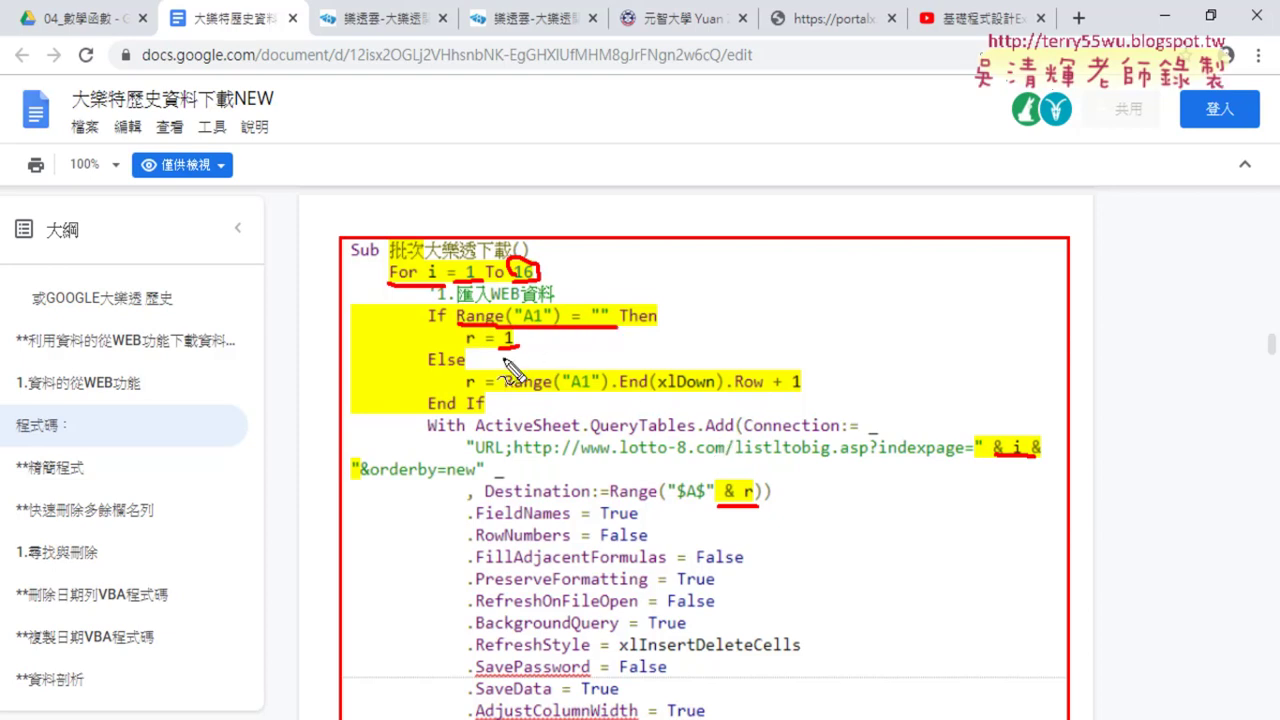
pyautogui.moveTo(743, 474); pyautogui.dragTo(747, 496)
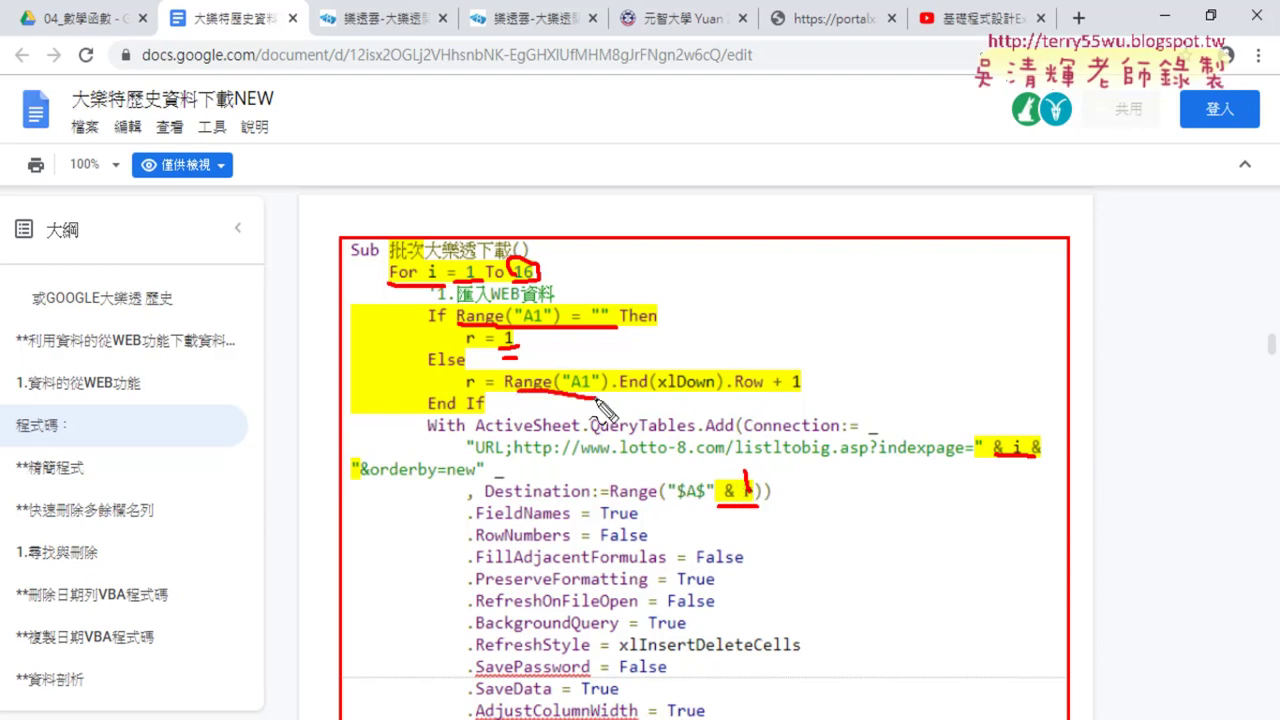
pyautogui.moveTo(506, 392); pyautogui.dragTo(801, 403)
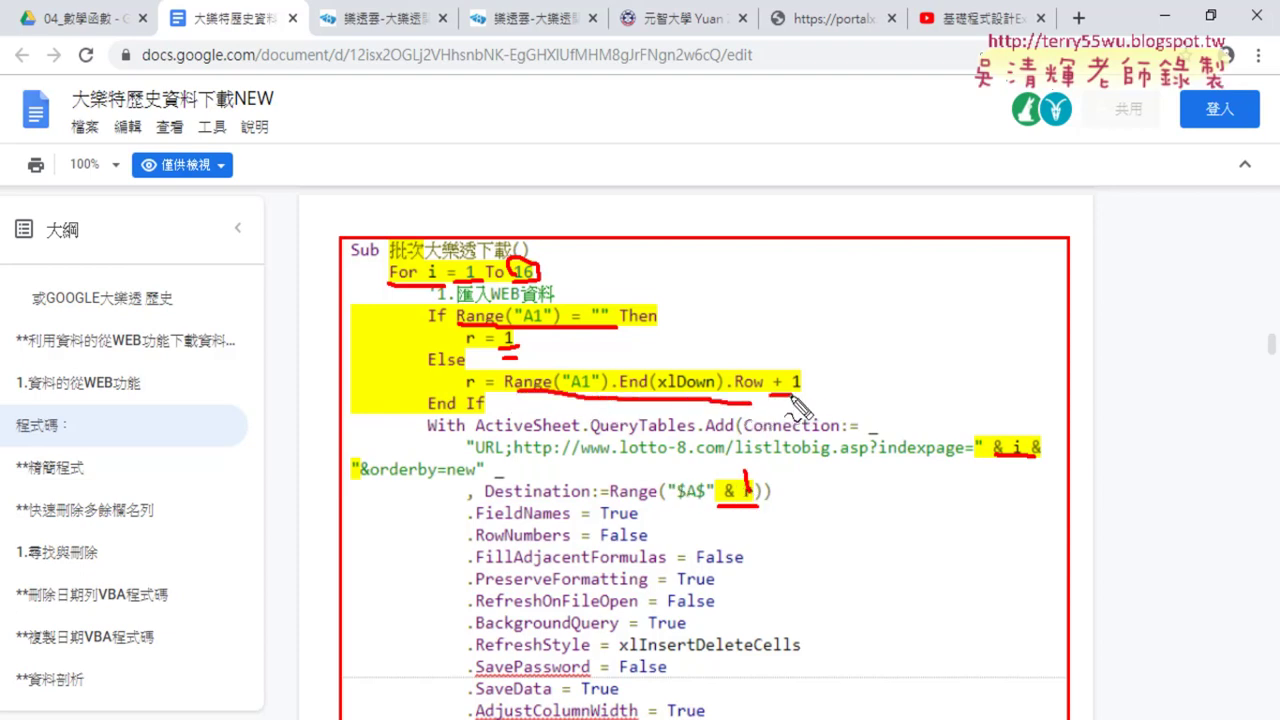
pyautogui.moveTo(741, 284)
pyautogui.mouseDown()
pyautogui.moveTo(742, 311)
pyautogui.moveTo(789, 296)
pyautogui.moveTo(778, 311)
pyautogui.moveTo(805, 310)
pyautogui.mouseUp()
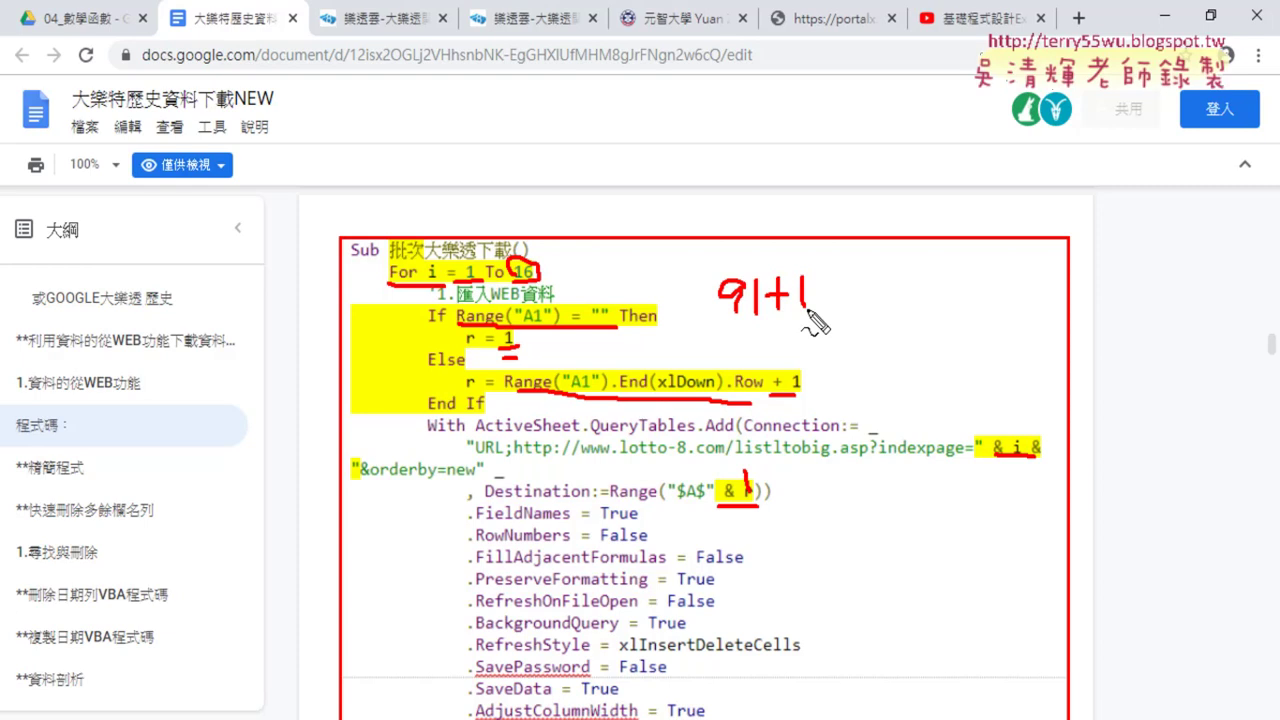
pyautogui.press('Escape')
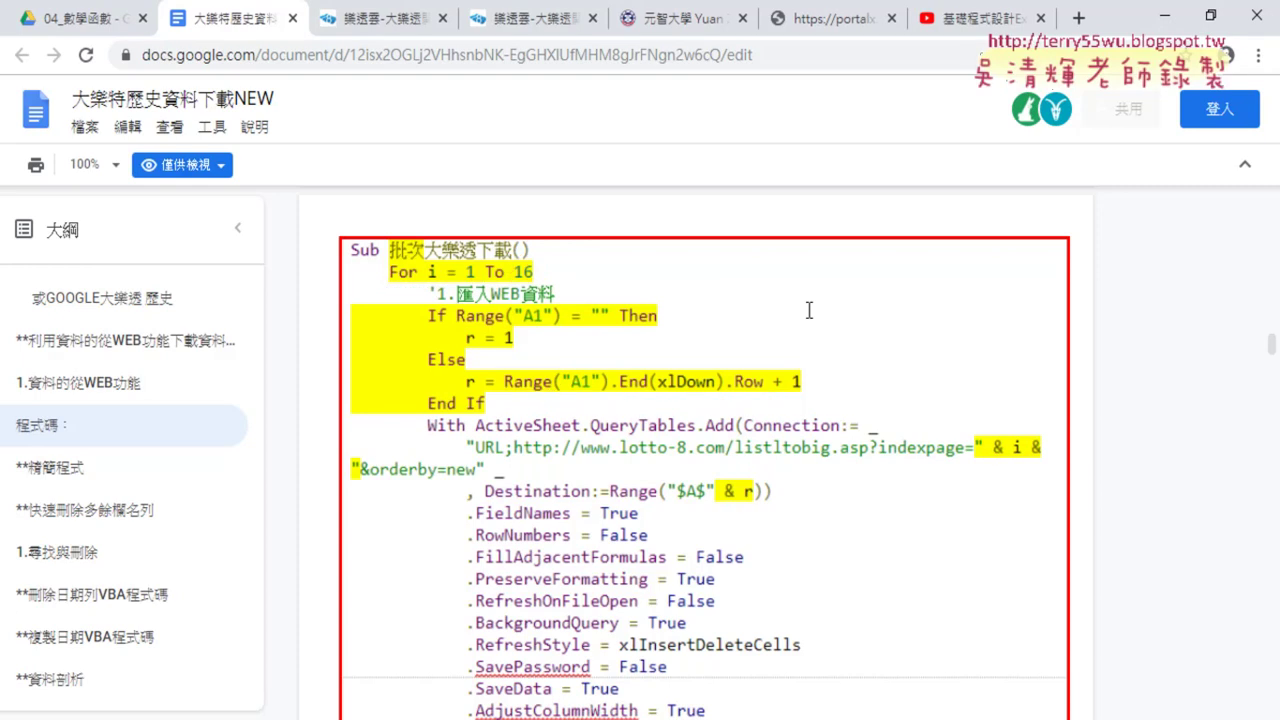
# Scroll past the QueryTables code and 精簡程式 box to the 刪除日期列 and 複製日期 macros.
pyautogui.scroll(-1, 760, 436)
pyautogui.scroll(-3, 760, 436)
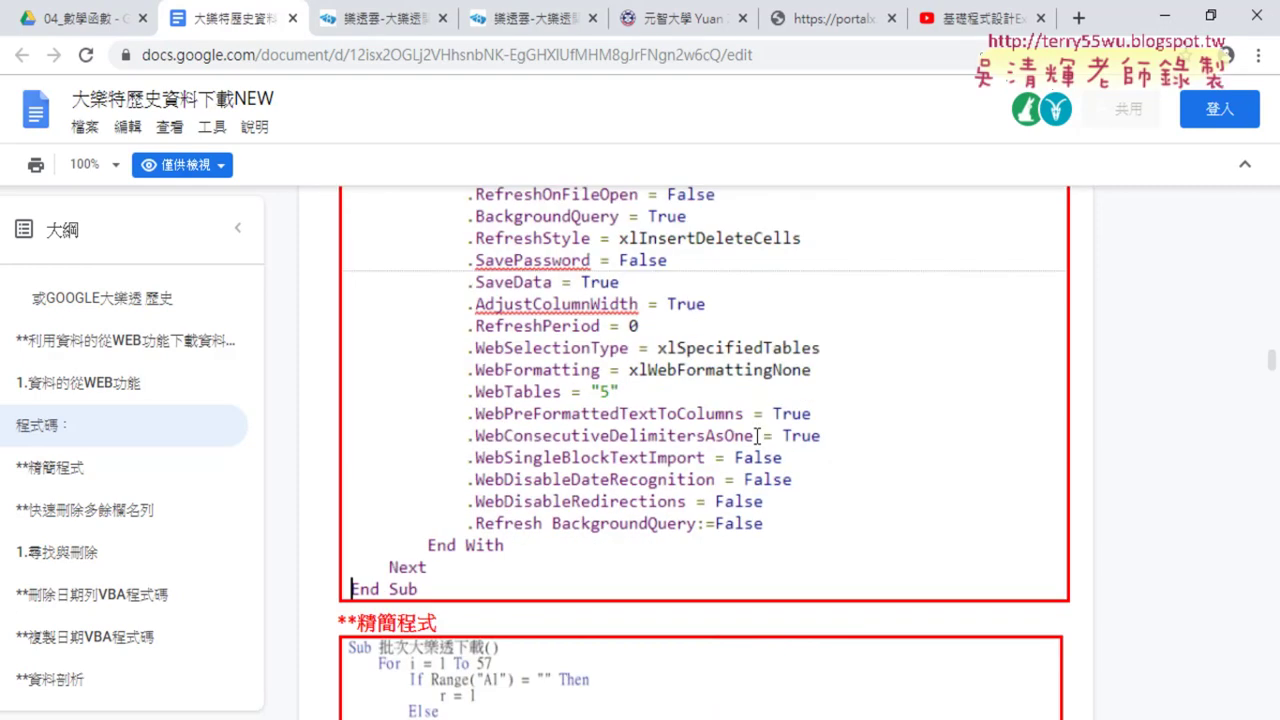
pyautogui.scroll(-2, 757, 436)
pyautogui.scroll(-1, 757, 436)
pyautogui.scroll(-2, 757, 436)
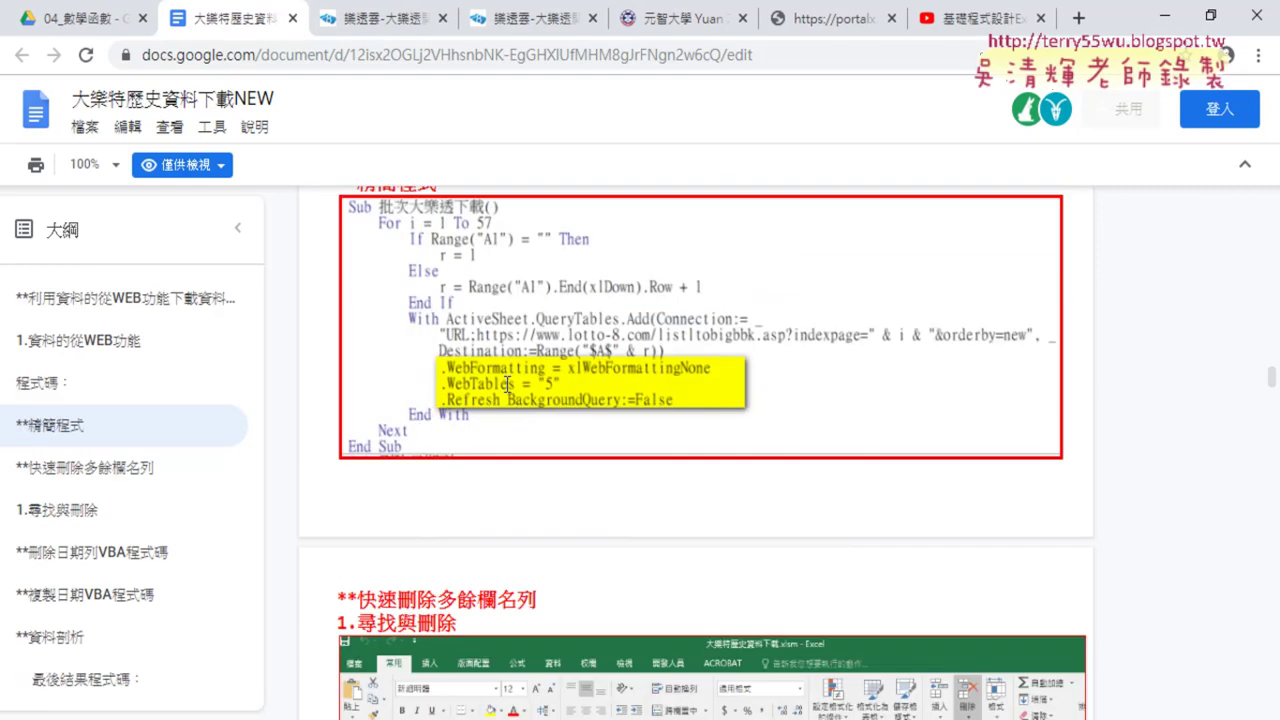
pyautogui.scroll(1, 508, 384)
pyautogui.scroll(4, 508, 384)
pyautogui.scroll(2, 504, 320)
pyautogui.scroll(1, 504, 320)
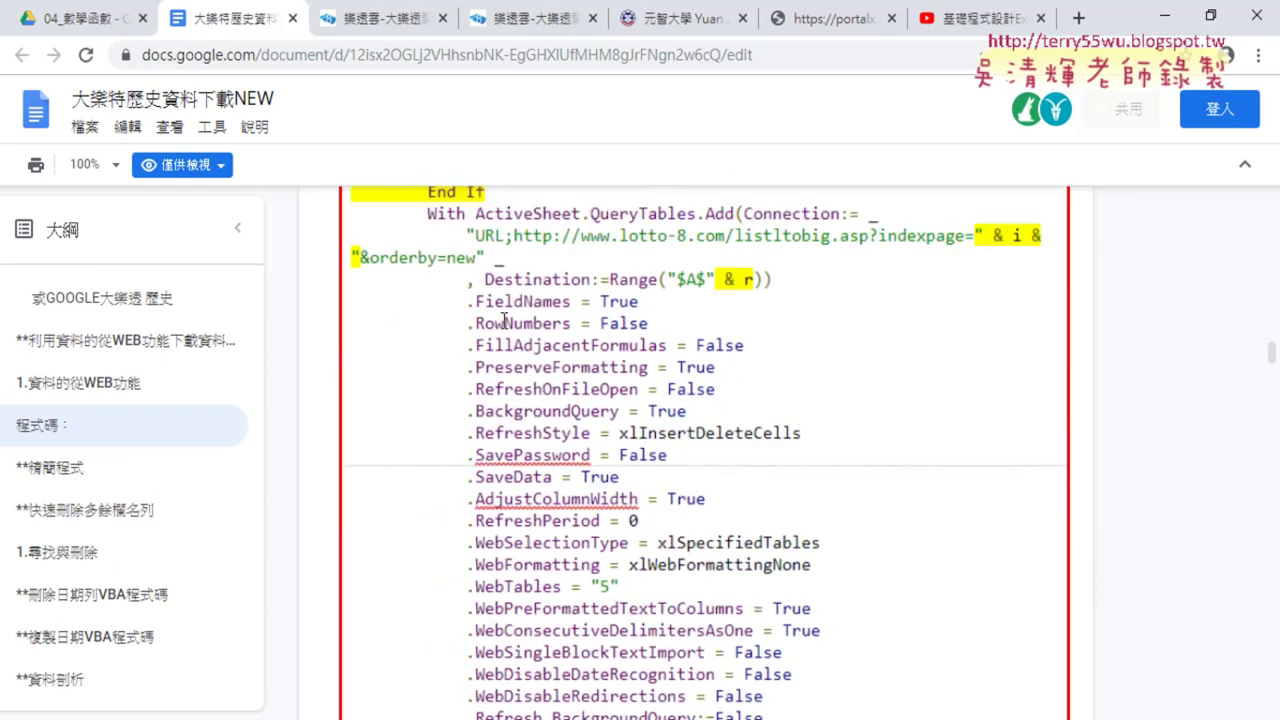
pyautogui.scroll(-3, 481, 486)
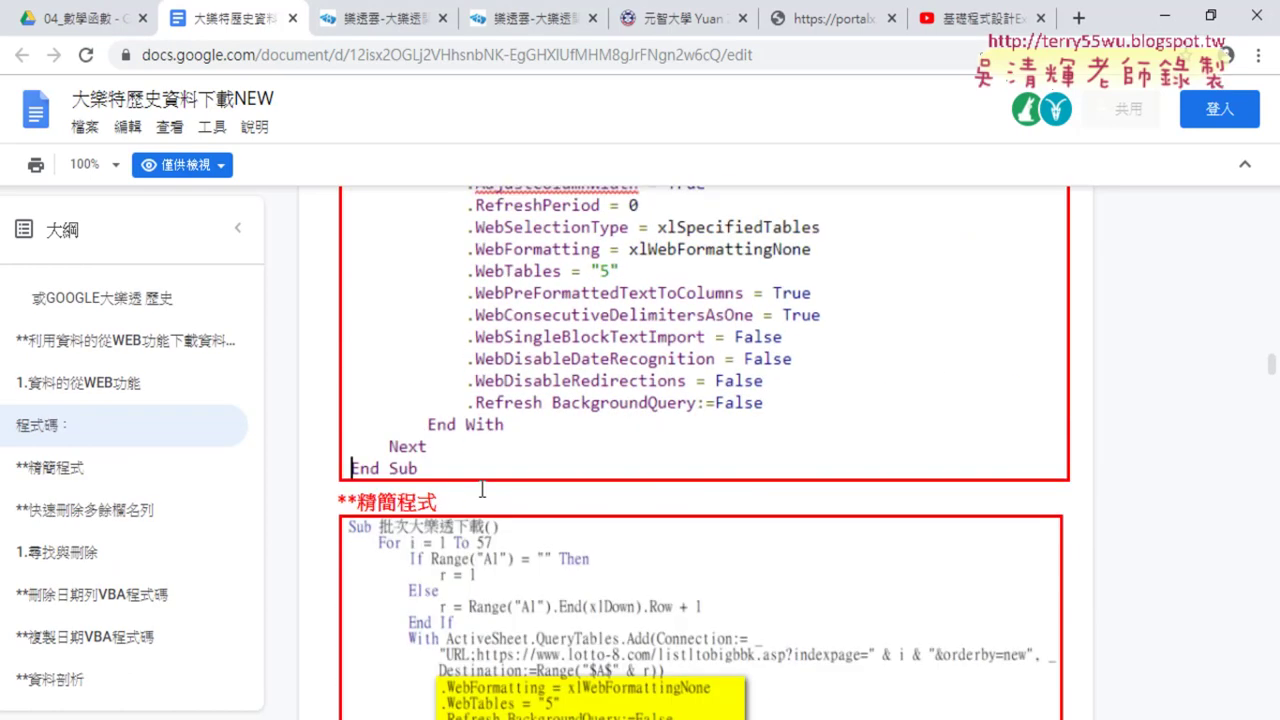
pyautogui.scroll(-2, 485, 480)
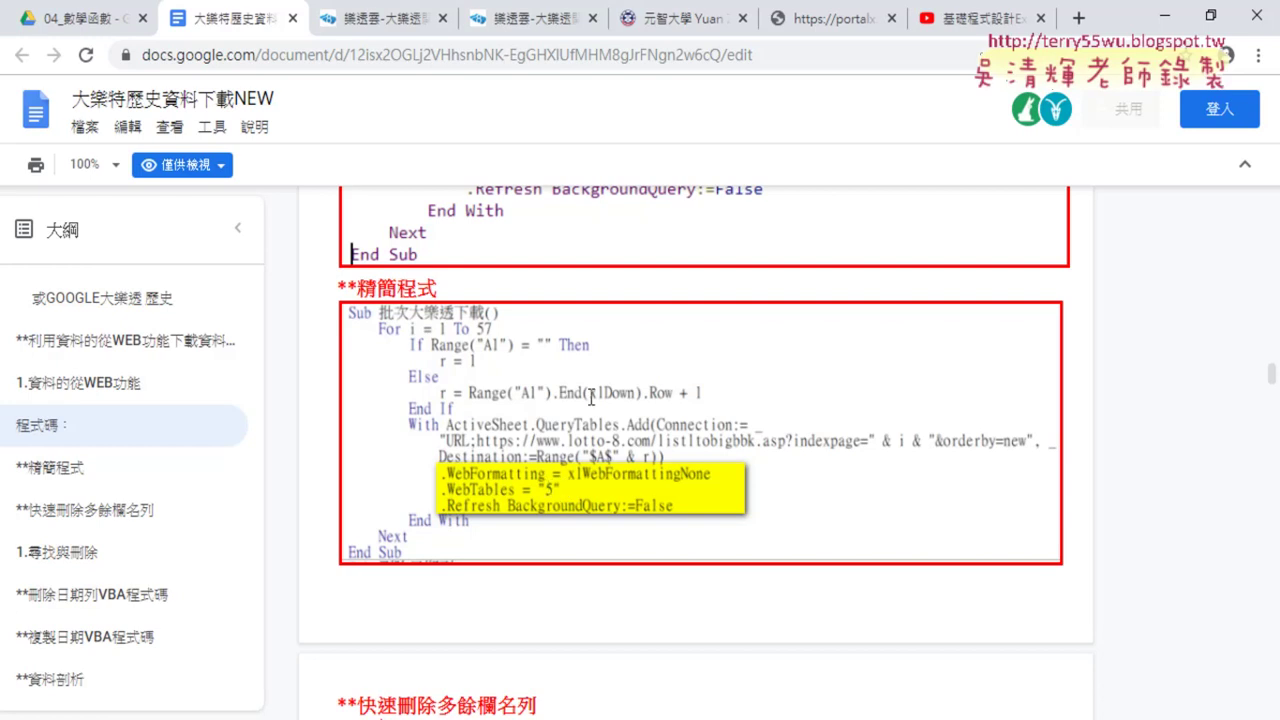
pyautogui.scroll(-2, 618, 454)
pyautogui.scroll(-3, 617, 440)
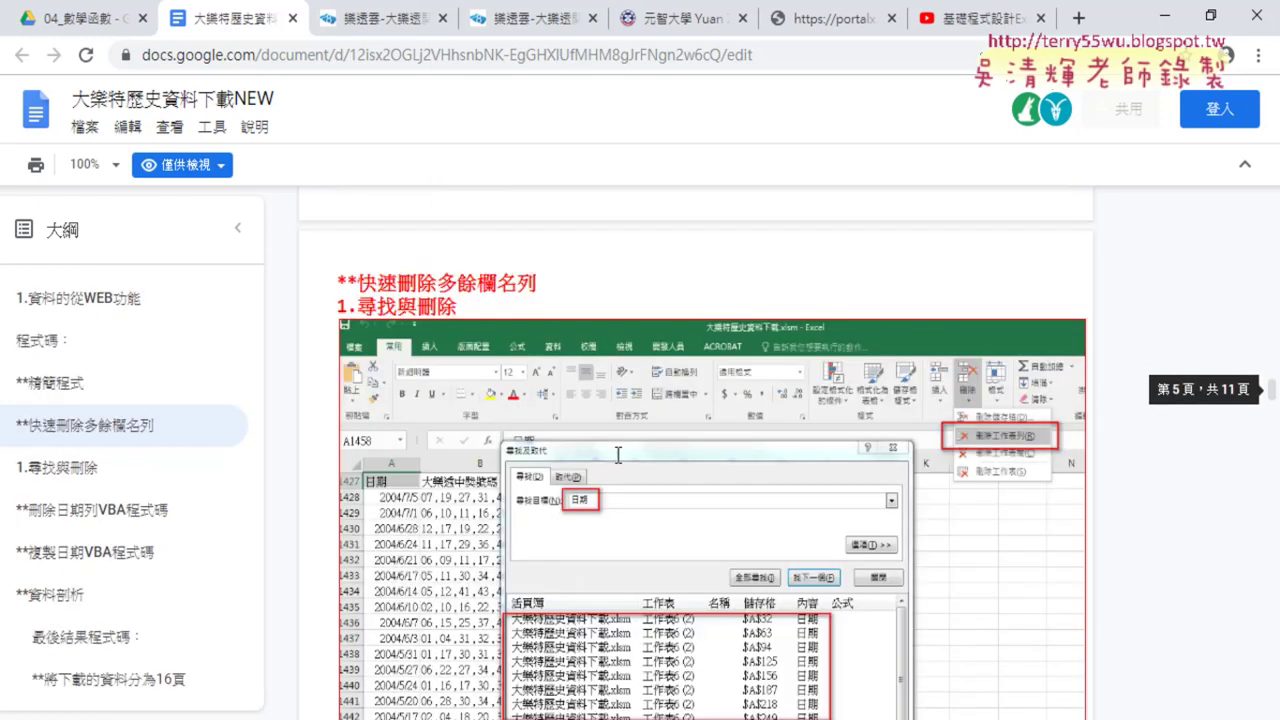
pyautogui.scroll(-2, 595, 421)
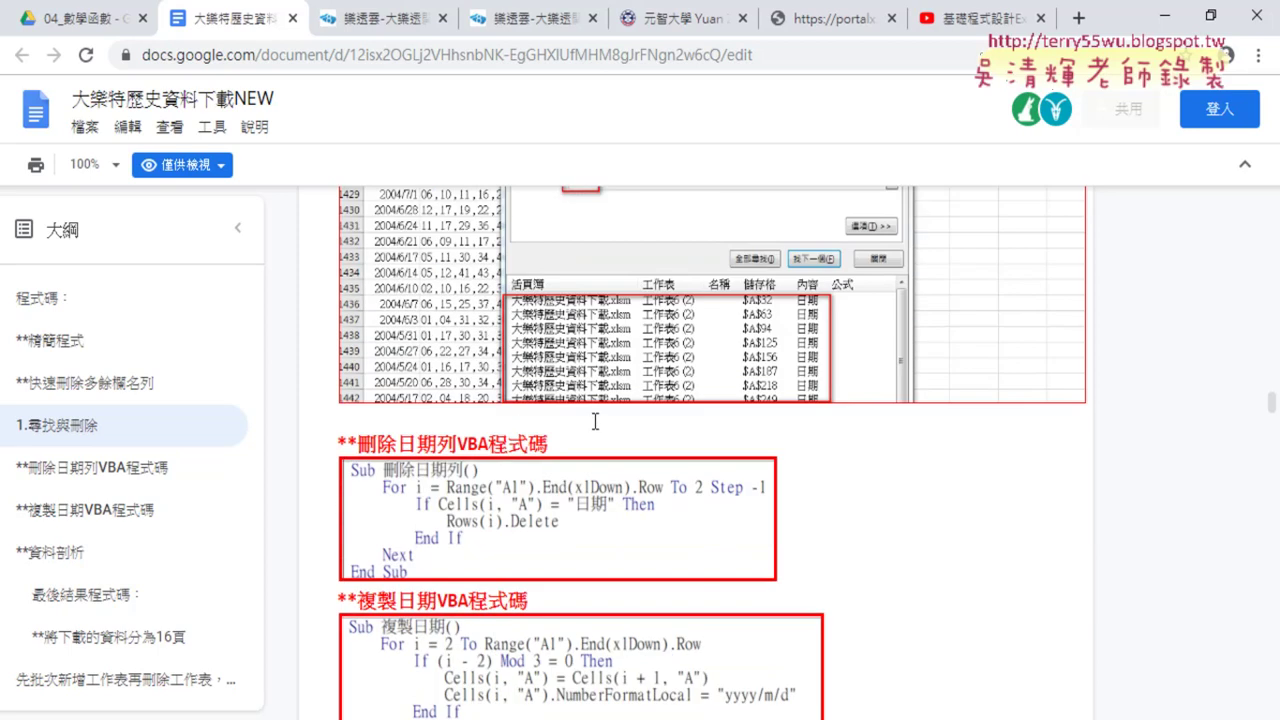
pyautogui.scroll(-2, 594, 423)
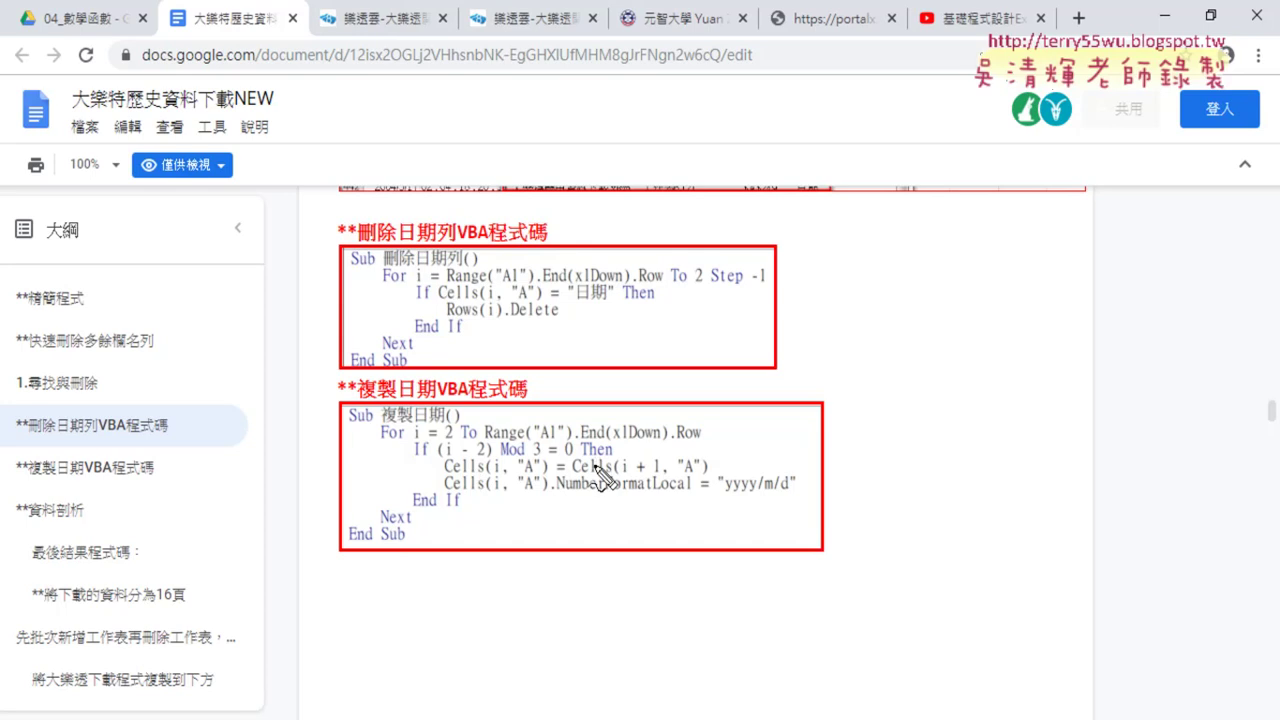
# Underline the Cells(i + 1, "A") copy line and the yyyy/m/d NumberFormatLocal assignment, then clear the marks.
pyautogui.moveTo(585, 472)
pyautogui.mouseDown()
pyautogui.moveTo(692, 472)
pyautogui.moveTo(549, 451)
pyautogui.moveTo(462, 477)
pyautogui.mouseUp()
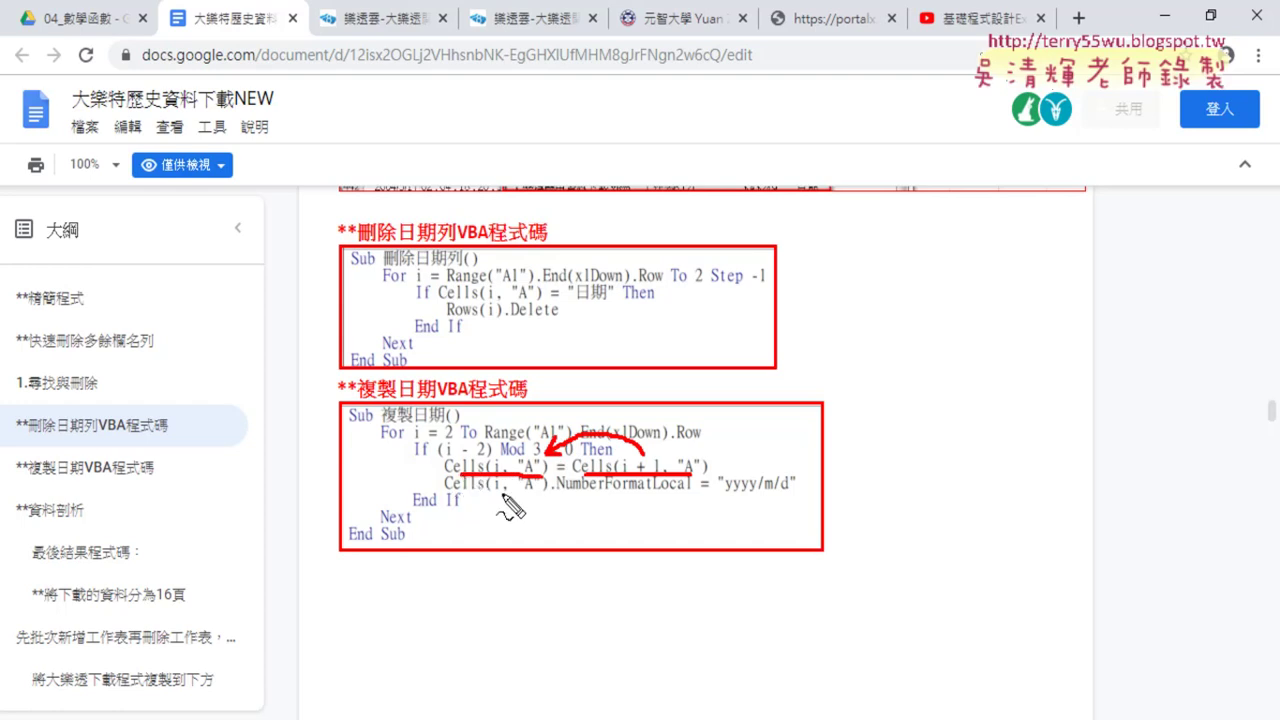
pyautogui.moveTo(548, 491); pyautogui.dragTo(690, 490)
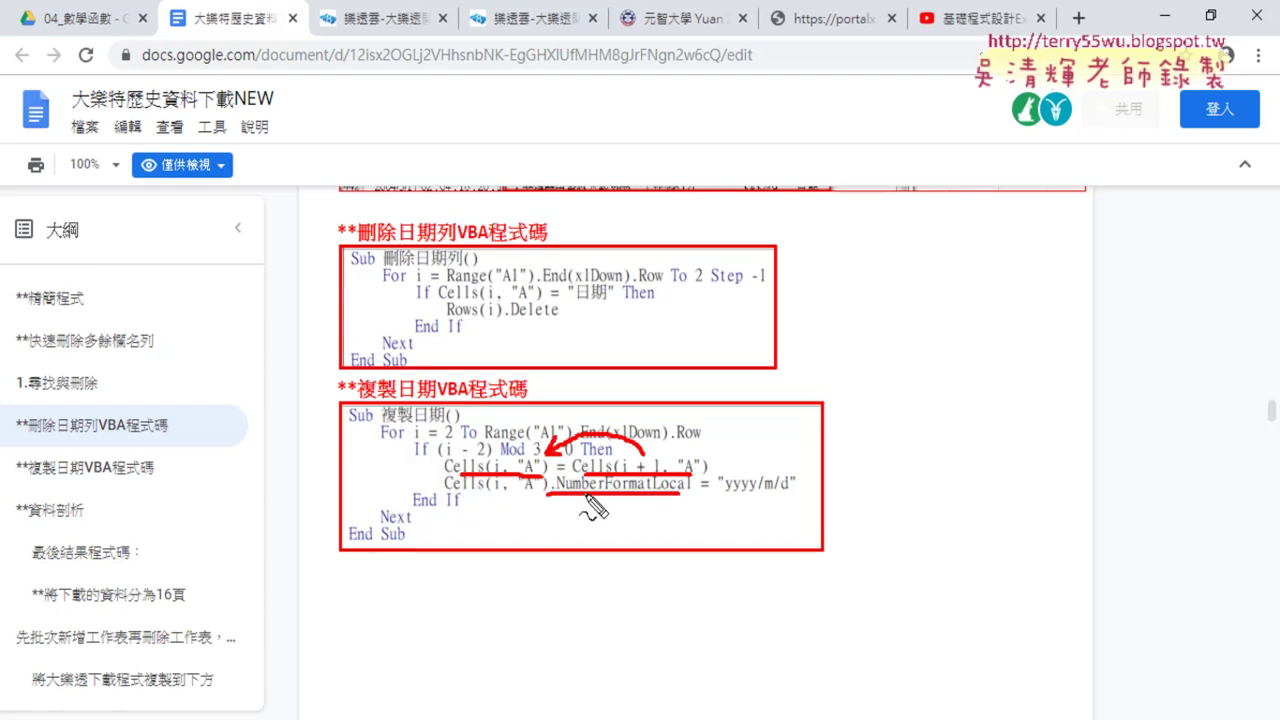
pyautogui.moveTo(719, 494); pyautogui.dragTo(781, 493)
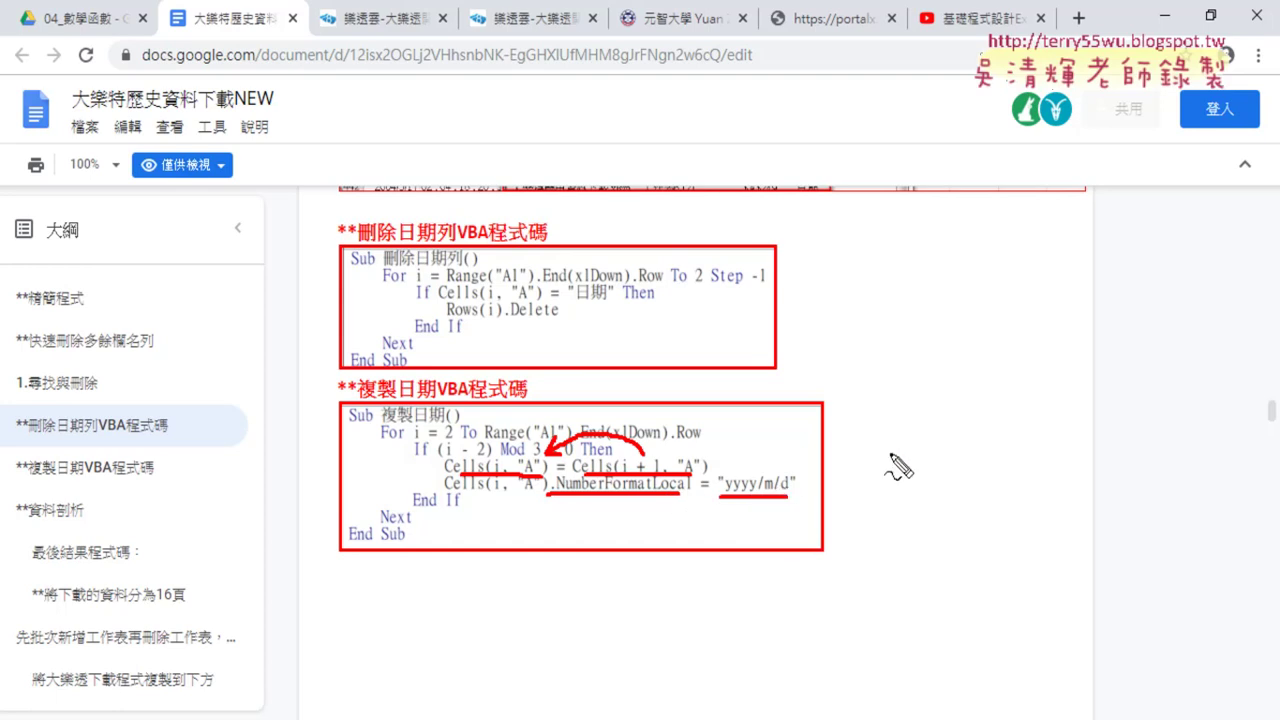
pyautogui.press('Escape')
pyautogui.hotkey('alt', 'Tab')
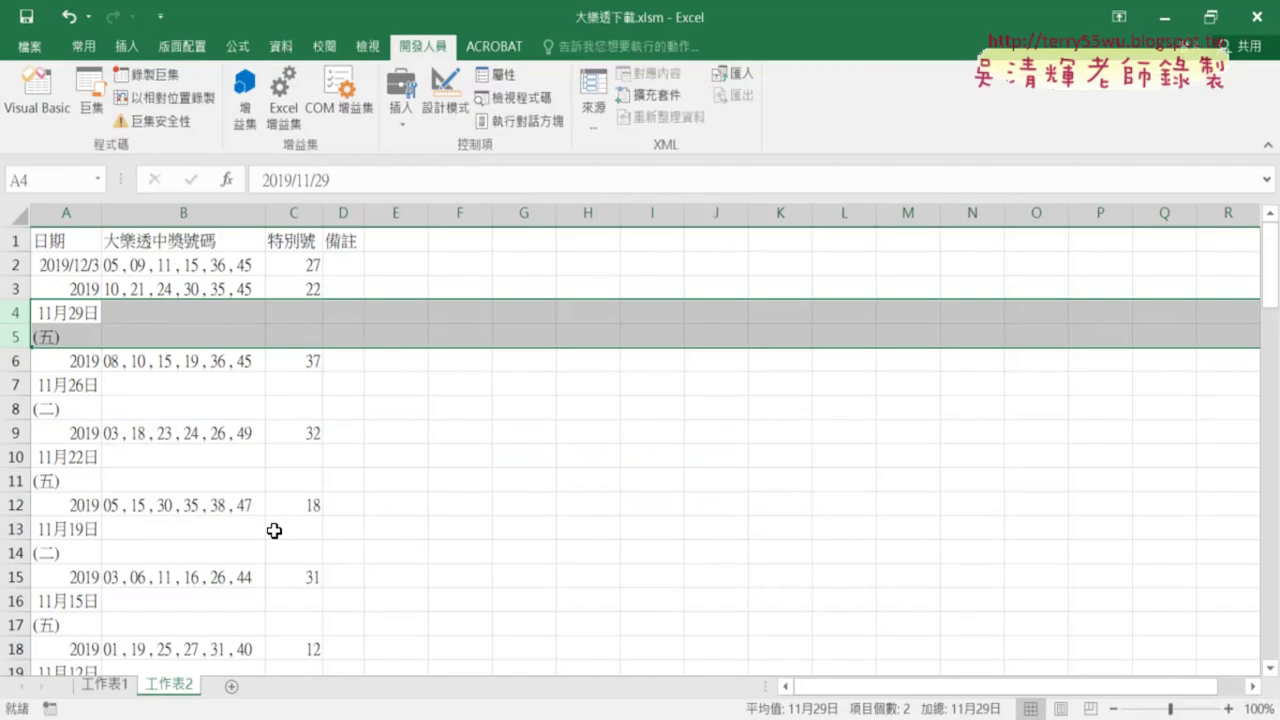
pyautogui.rightClick(80, 268)
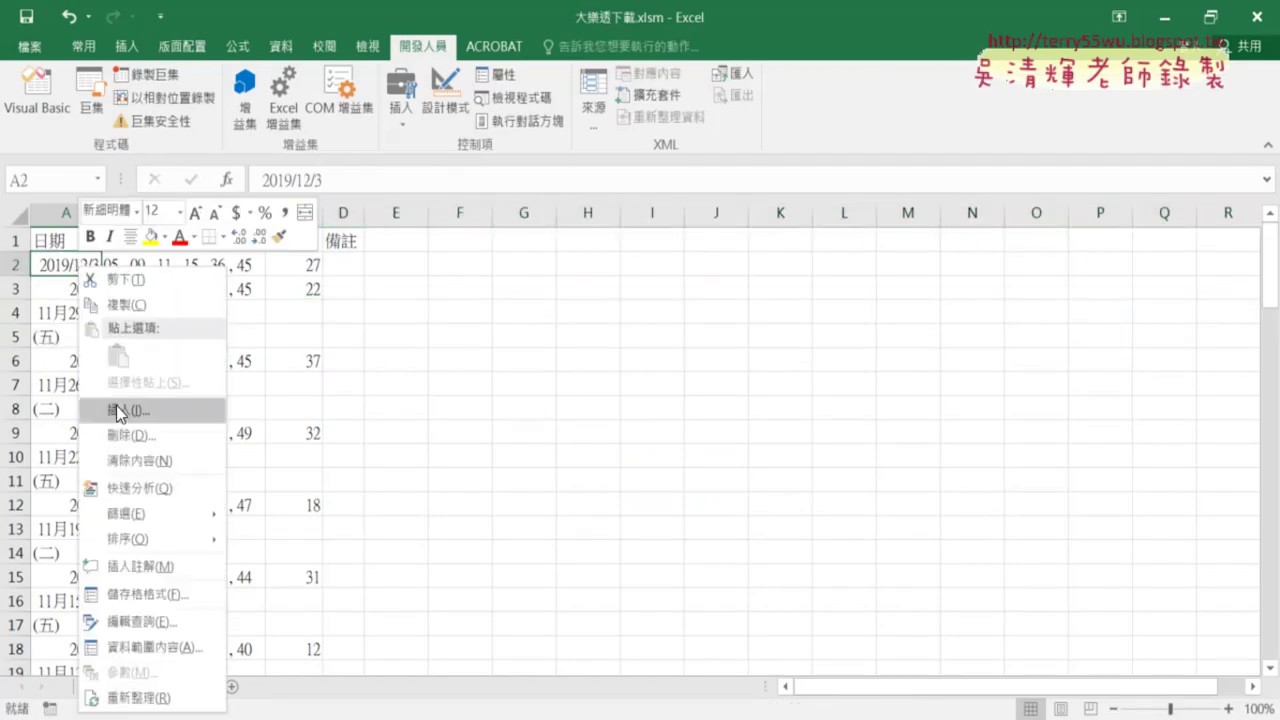
pyautogui.click(155, 597)
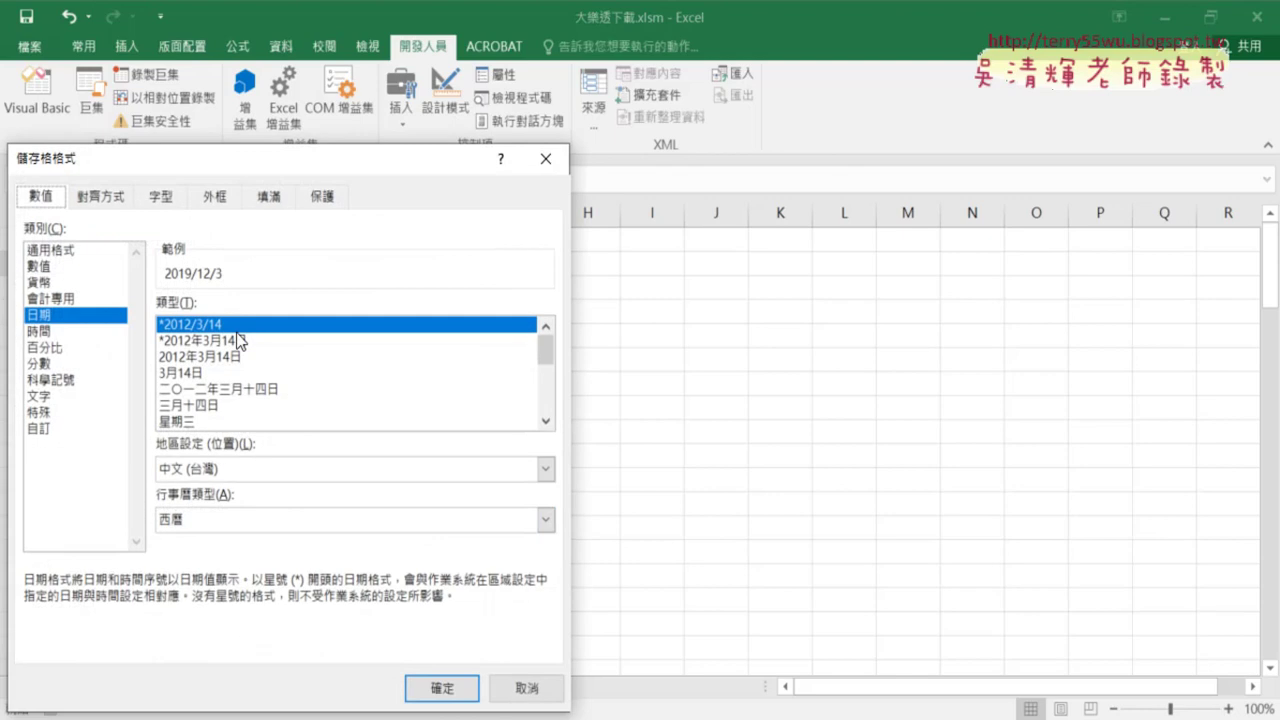
pyautogui.click(60, 429)
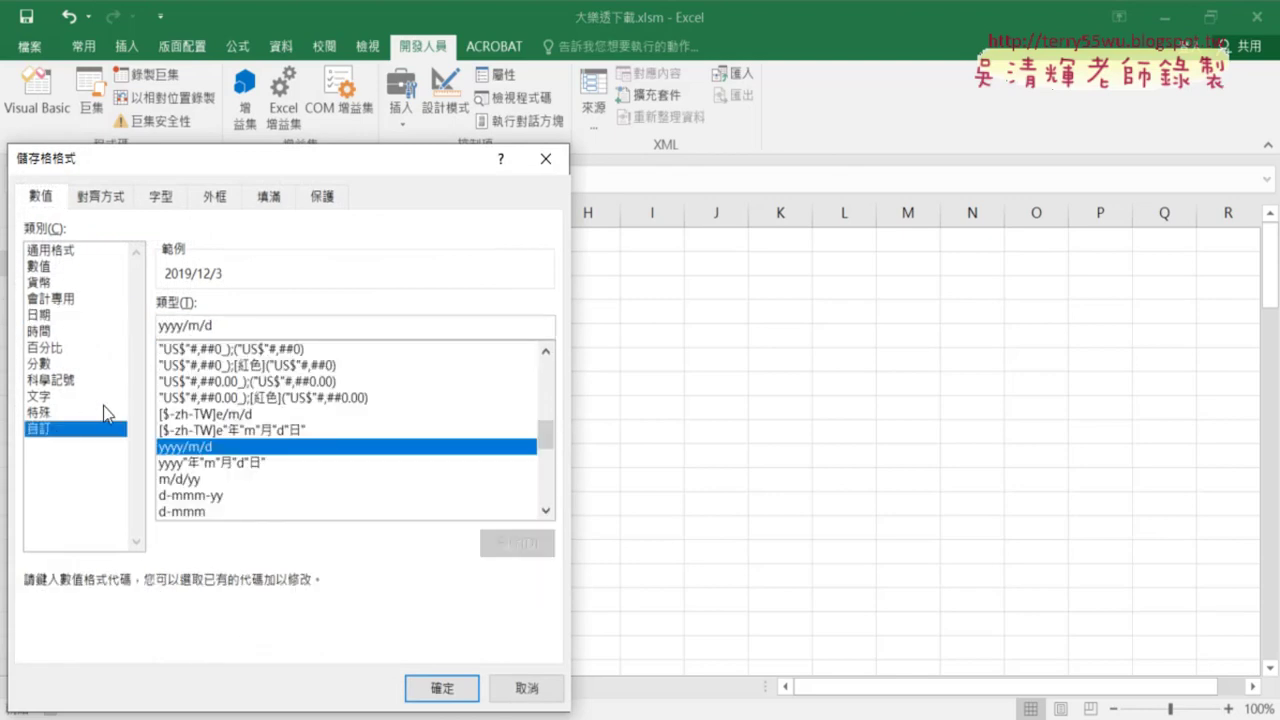
pyautogui.moveTo(213, 325); pyautogui.dragTo(128, 324)
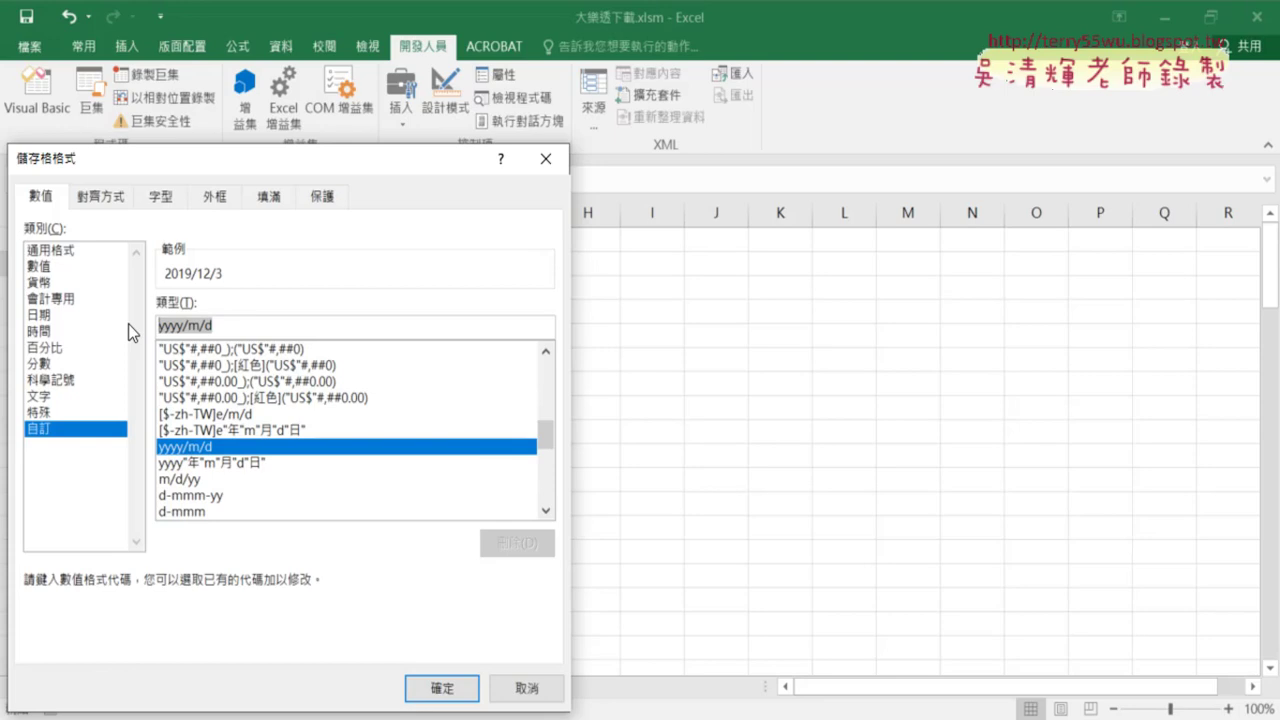
pyautogui.click(57, 316)
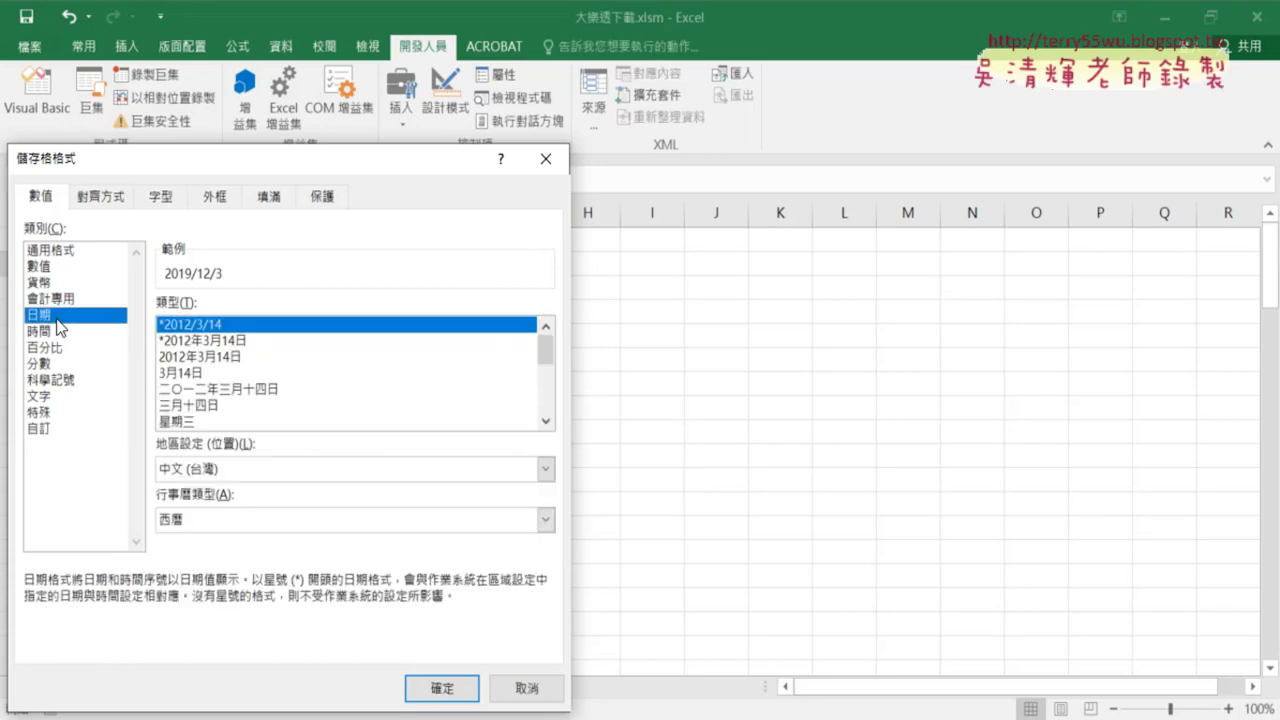
pyautogui.click(203, 341)
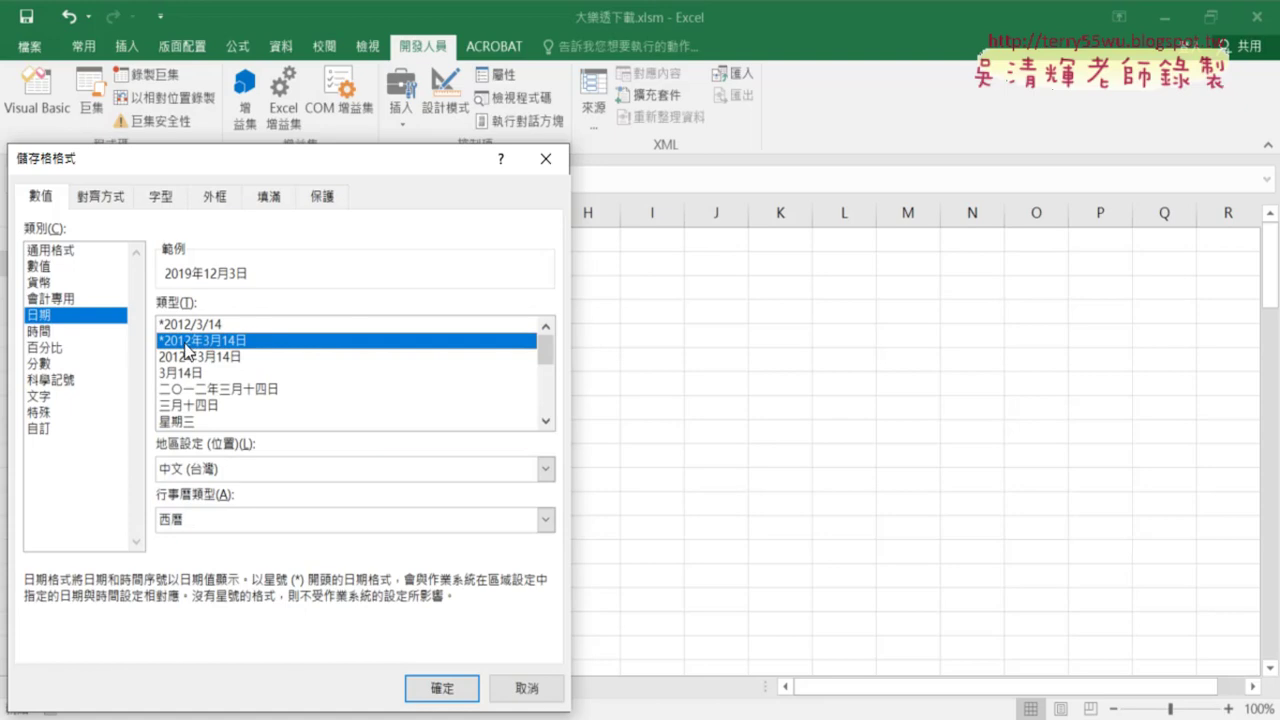
pyautogui.click(50, 428)
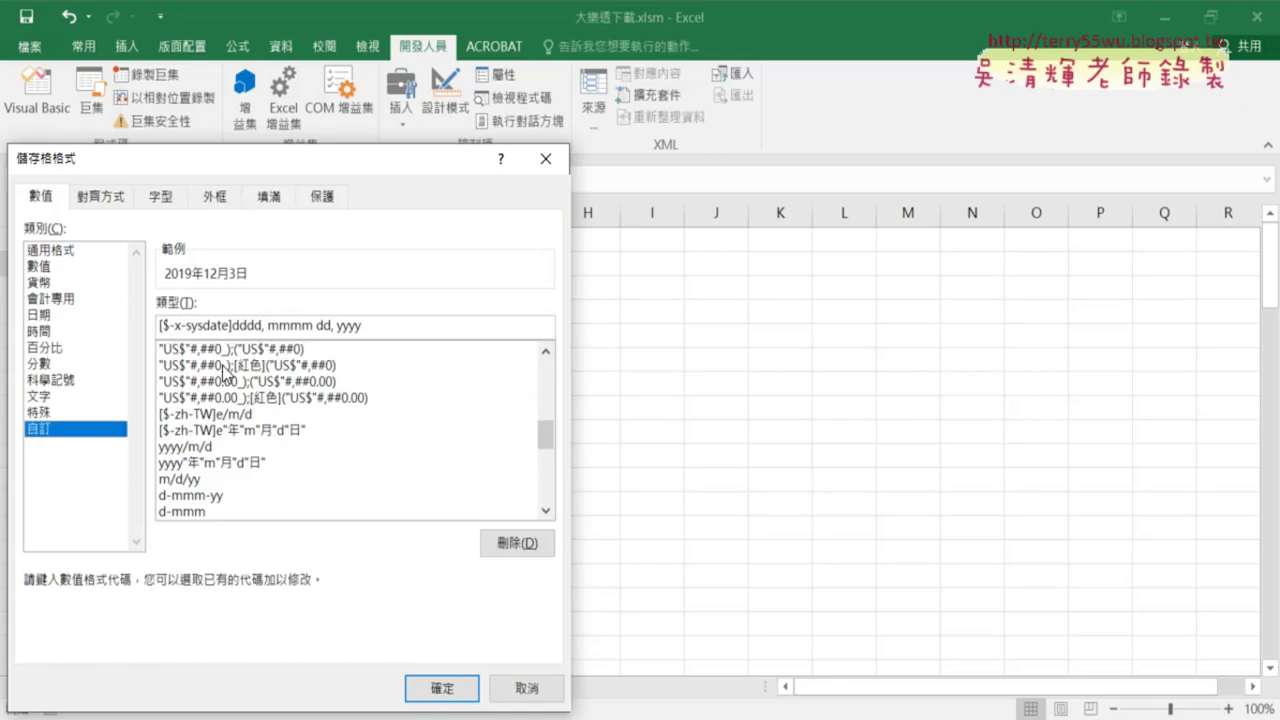
pyautogui.tripleClick(371, 326)
pyautogui.moveTo(371, 326); pyautogui.dragTo(141, 326)
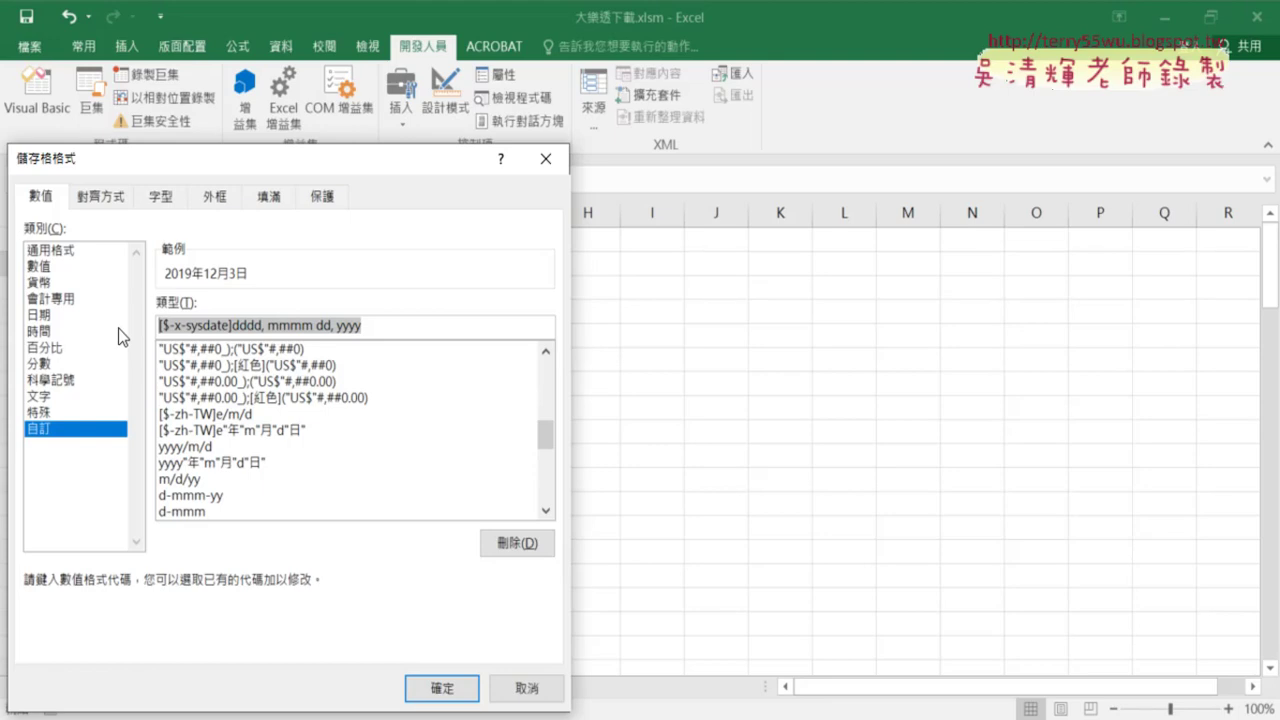
pyautogui.click(517, 689)
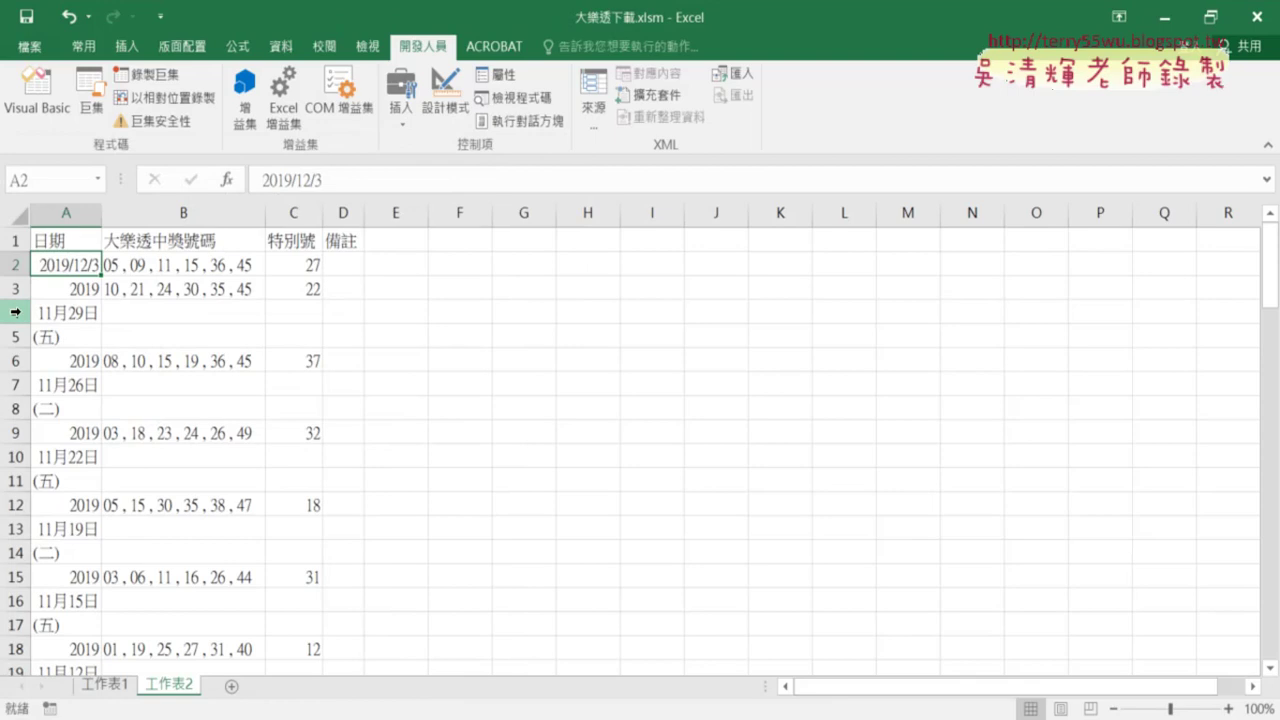
# Delete rows 4 and 5, the 11月29日 and (五) leftovers below the second draw.
pyautogui.moveTo(15, 312); pyautogui.dragTo(14, 336)
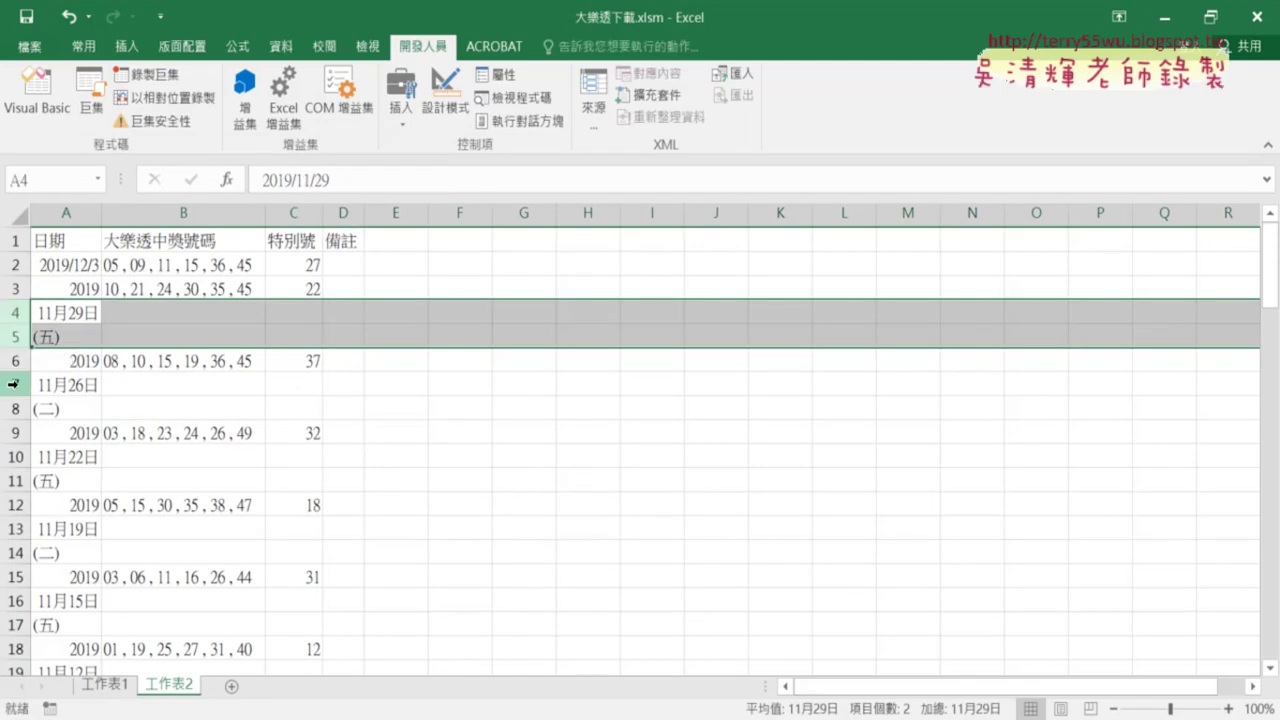
pyautogui.moveTo(13, 384); pyautogui.dragTo(19, 405)
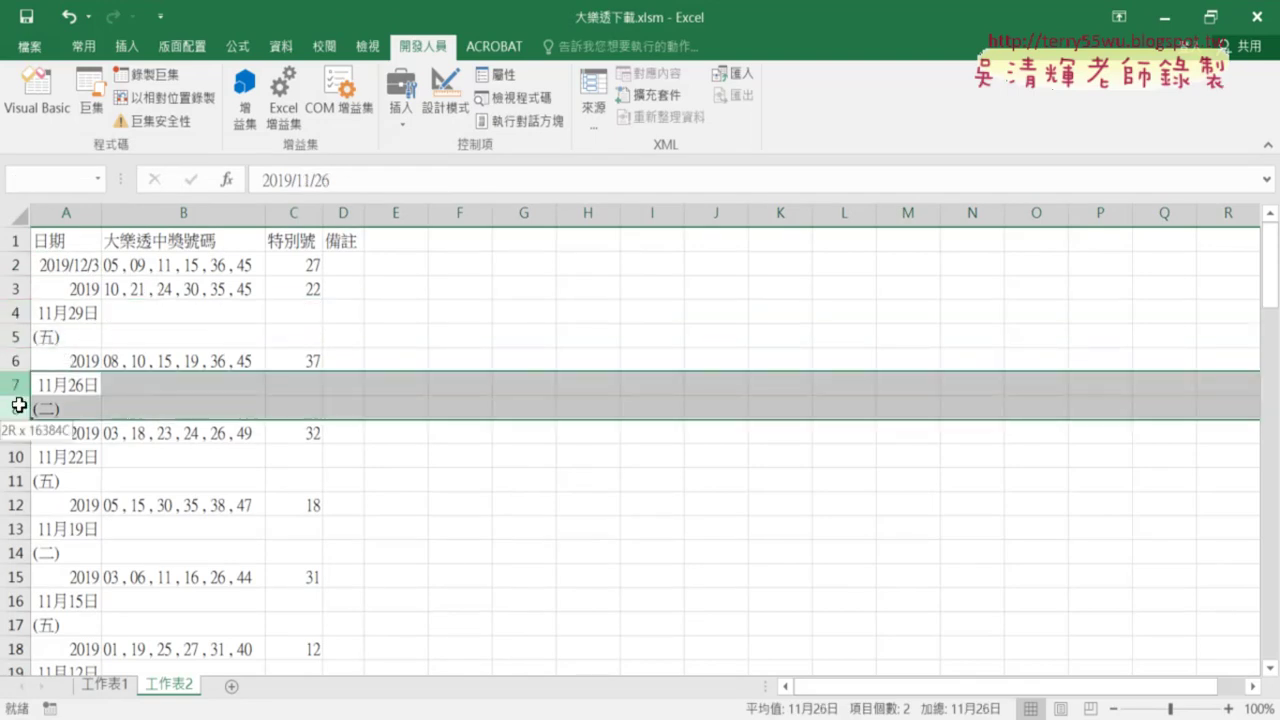
pyautogui.moveTo(15, 312); pyautogui.dragTo(15, 336)
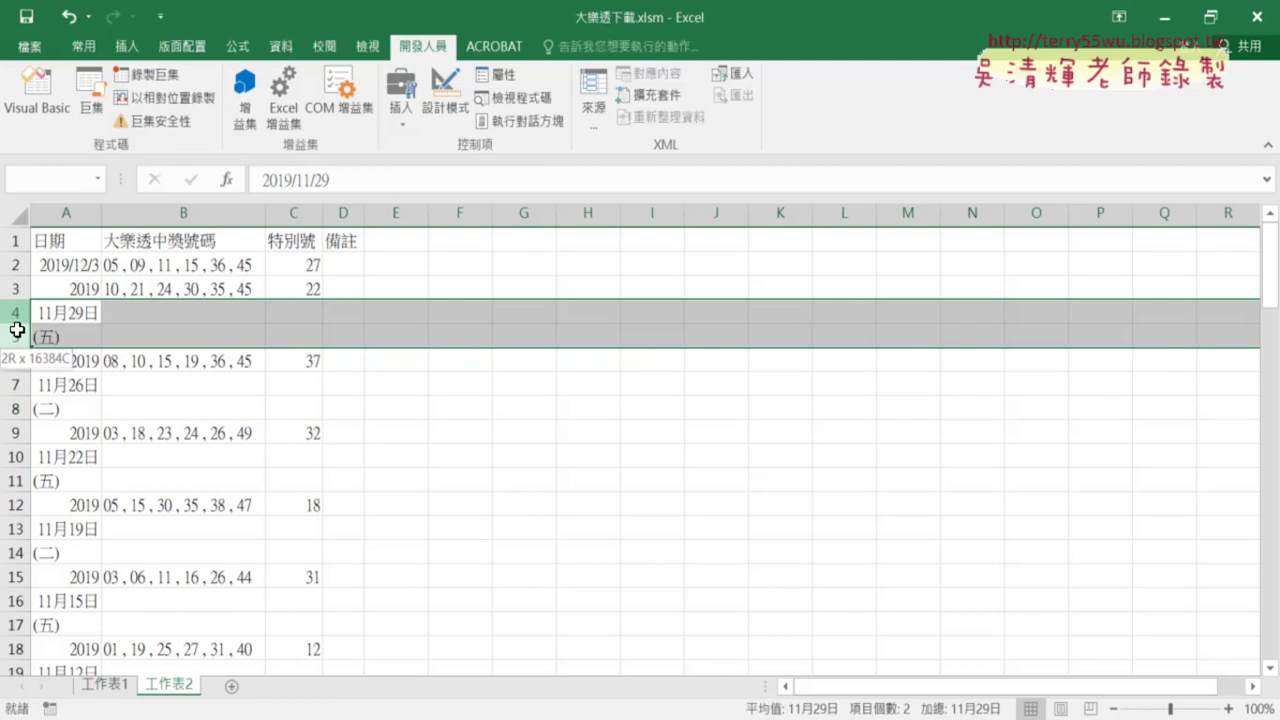
pyautogui.rightClick(152, 337)
pyautogui.click(196, 493)
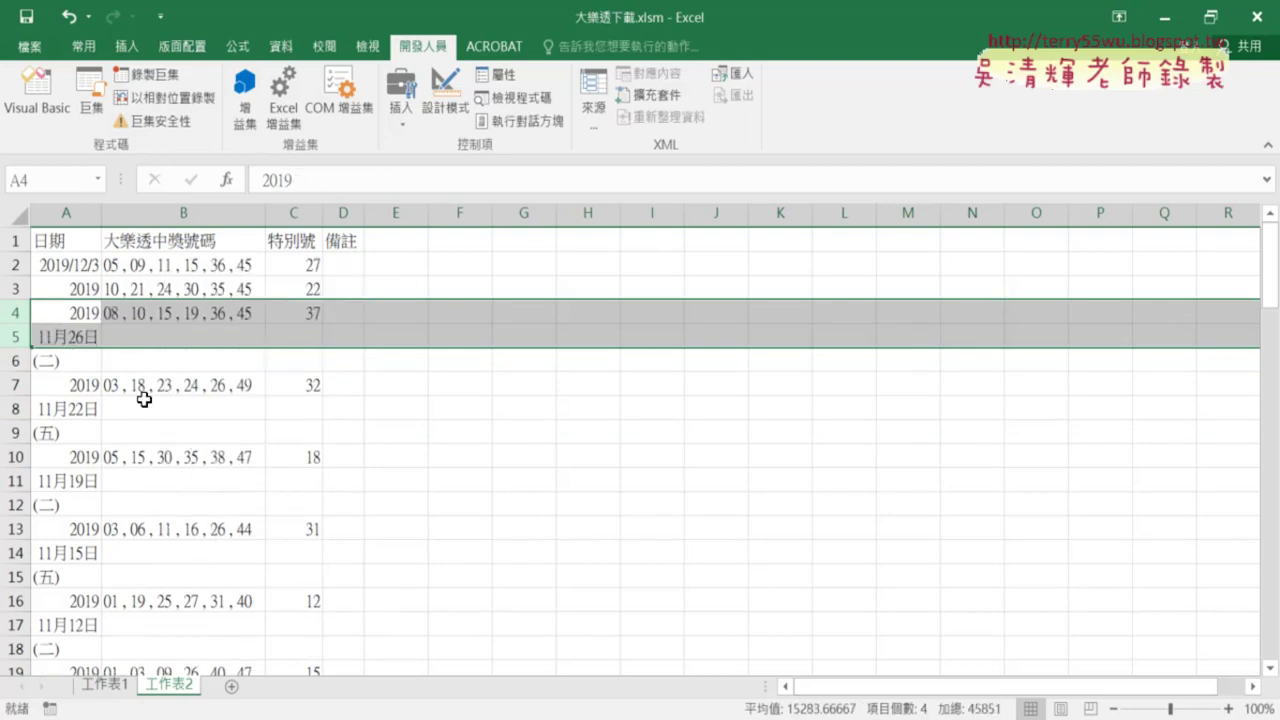